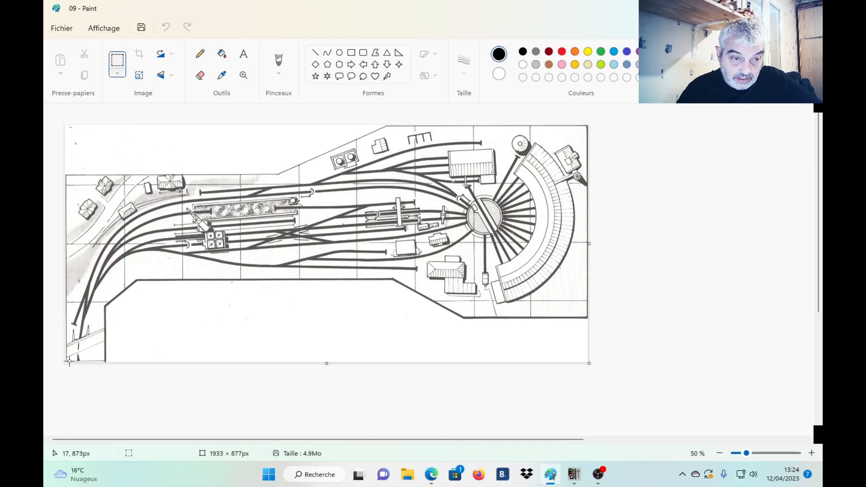
# Check the extent of the scanned depot plan by framing the whole image with a selection, and clear the selection.
pyautogui.moveTo(65, 361); pyautogui.dragTo(587, 125)
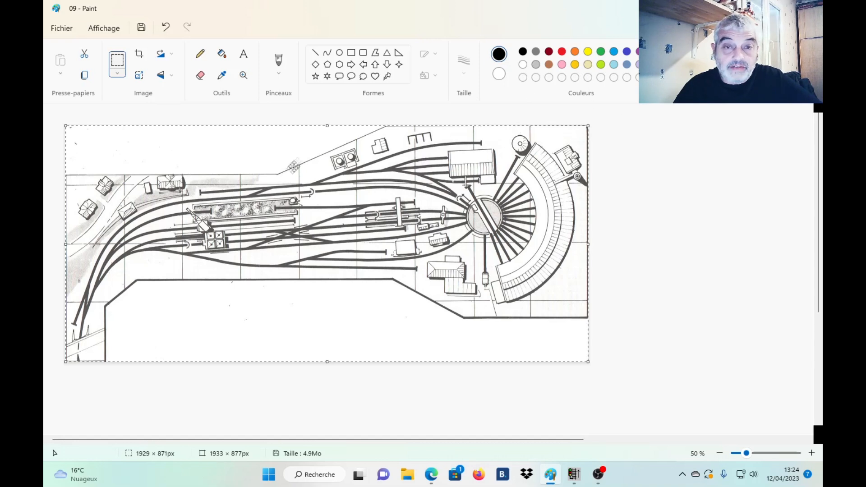
pyautogui.click(638, 168)
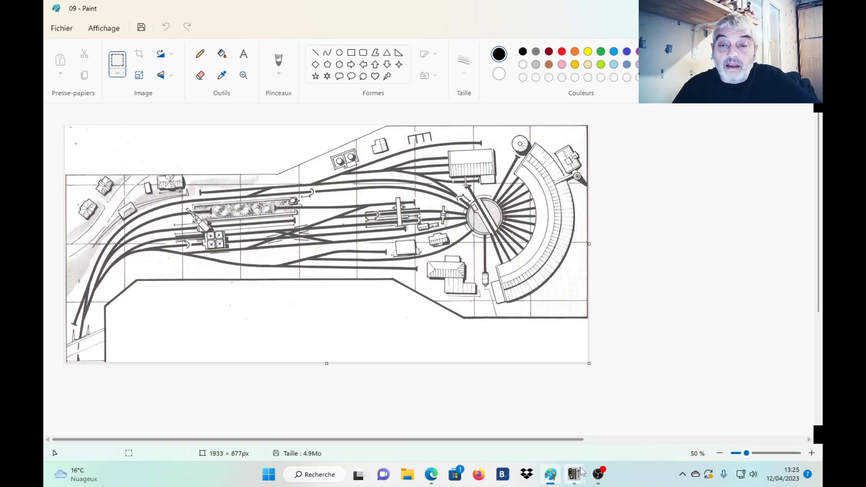
# Switch to CDM Rail, view the finished "thème vapeur" network, and bring up the empty CDM Rail window.
pyautogui.moveTo(574, 474)
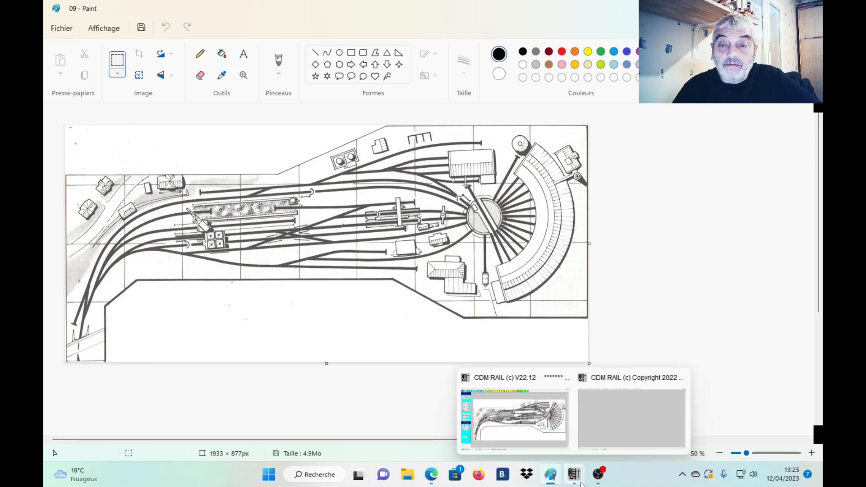
pyautogui.click(522, 434)
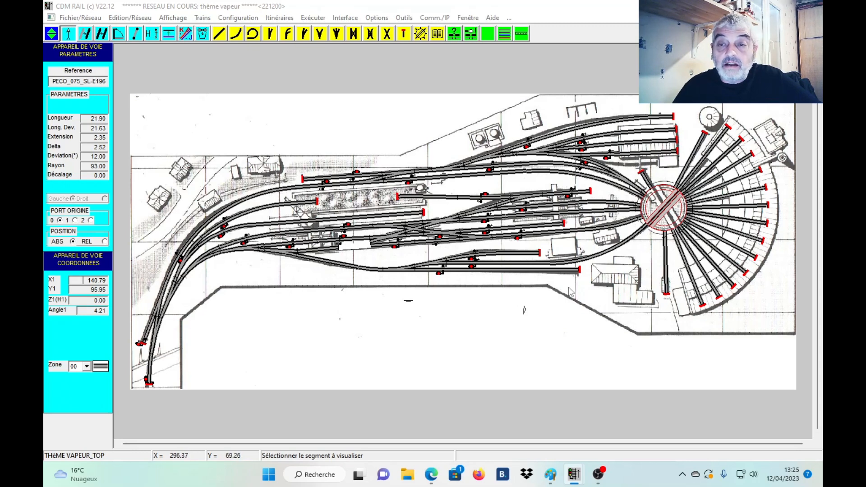
pyautogui.moveTo(574, 474)
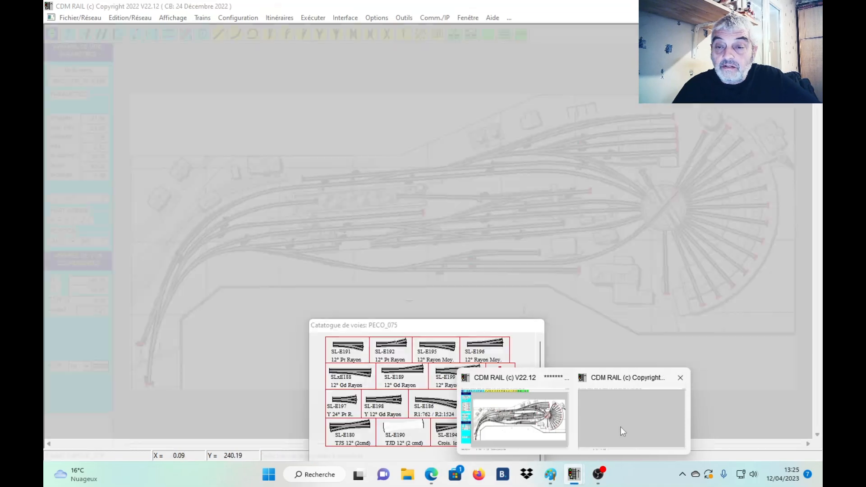
pyautogui.click(621, 427)
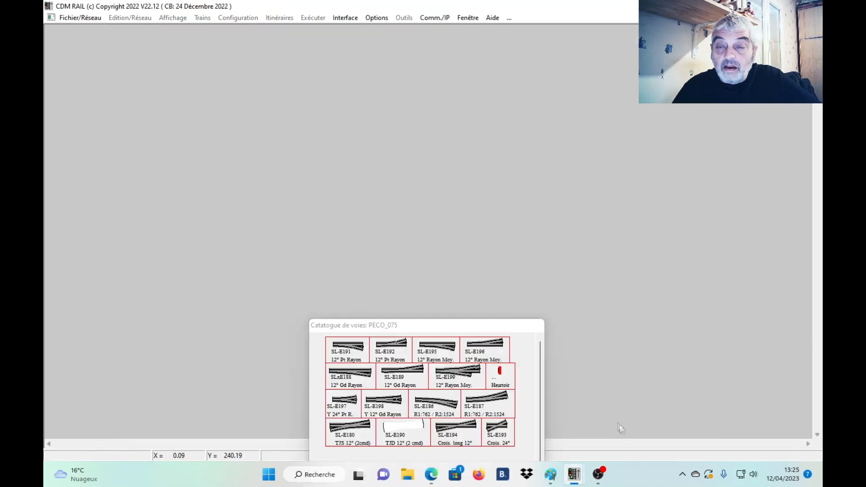
# Create a new HO-scale network named "dépot vapeur" and save its layout file in the Plans de réseaux folder.
pyautogui.click(77, 18)
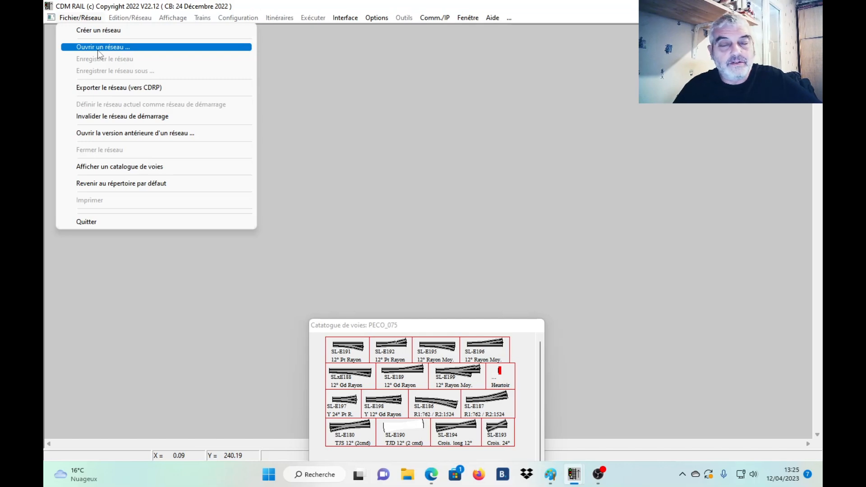
pyautogui.click(115, 31)
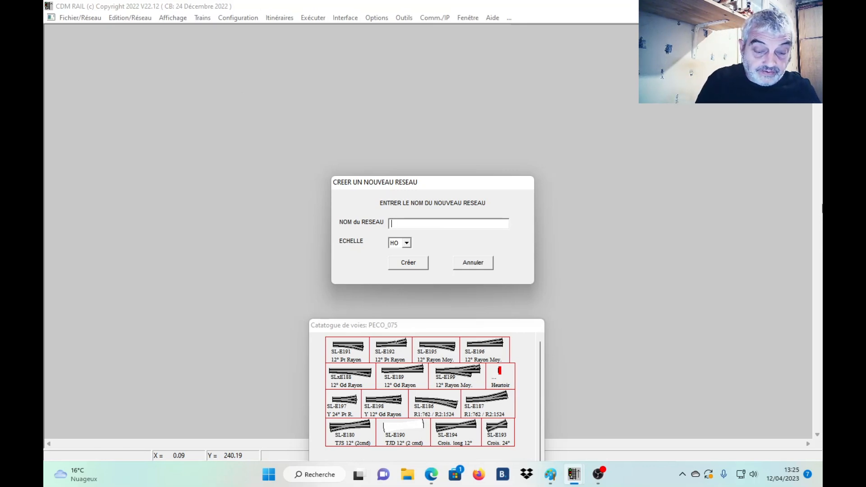
pyautogui.write('dépot va')
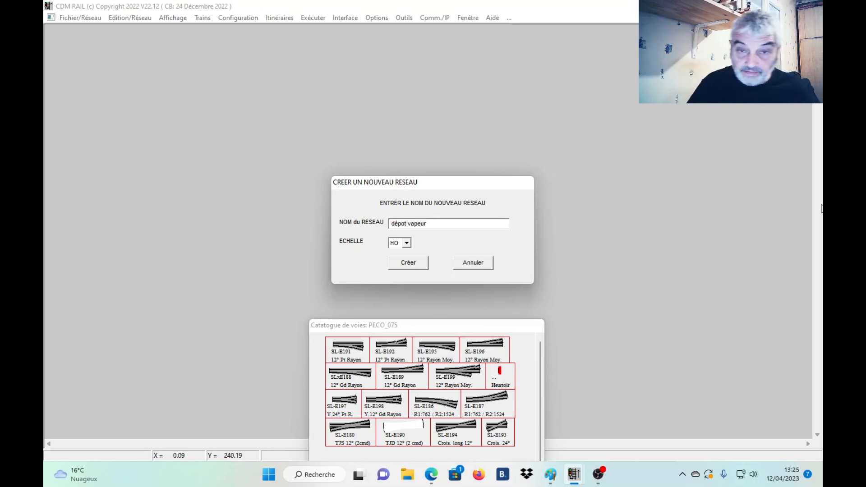
pyautogui.write('peur')
pyautogui.click(403, 263)
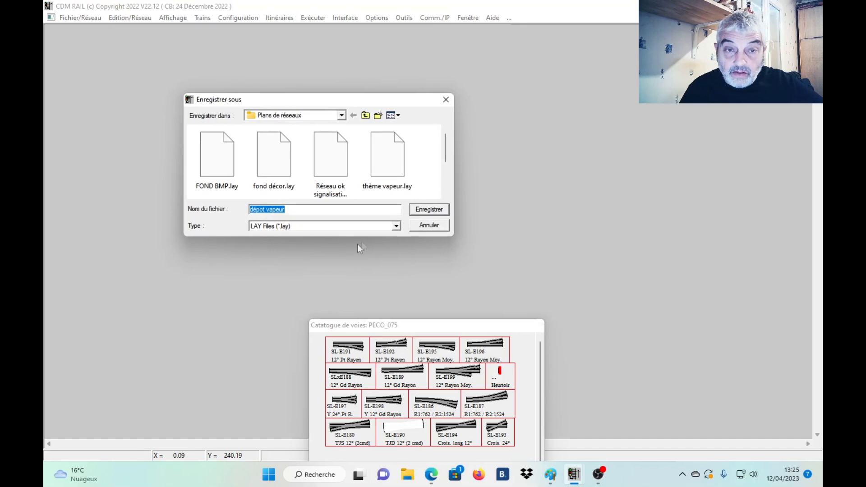
pyautogui.click(426, 212)
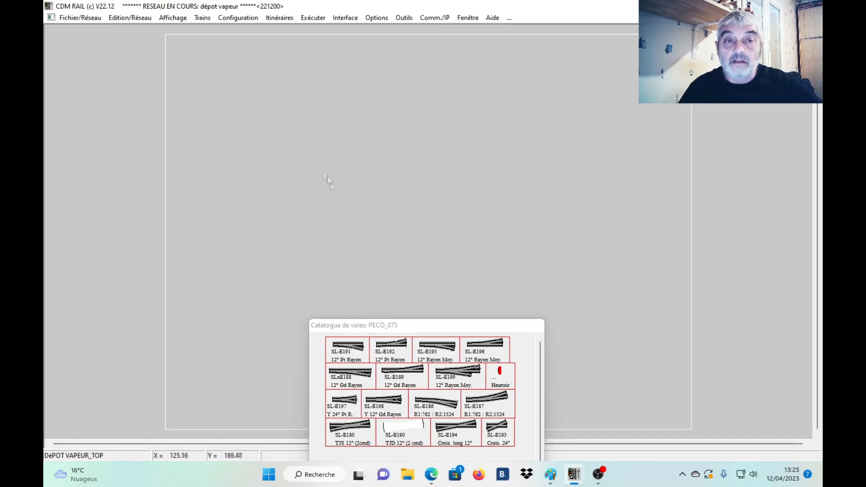
# Set the module's external dimensions to X Max 450 and Y Max 200, and translate the network to the centre.
pyautogui.click(130, 18)
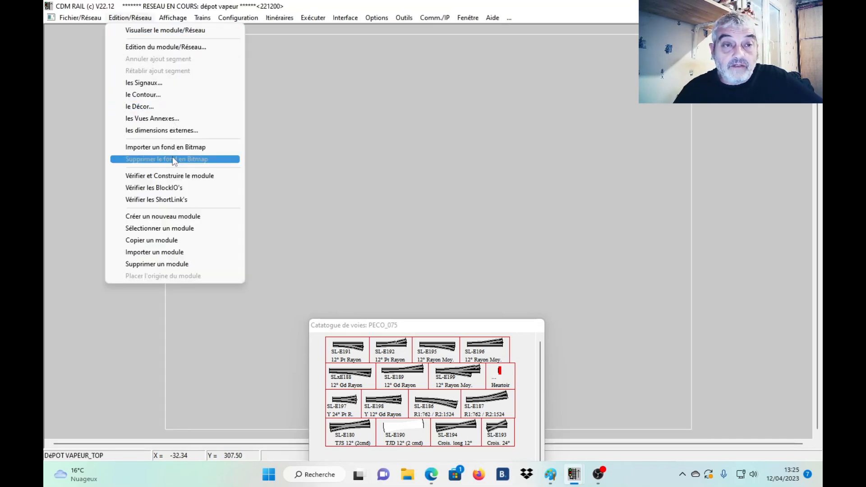
pyautogui.click(182, 131)
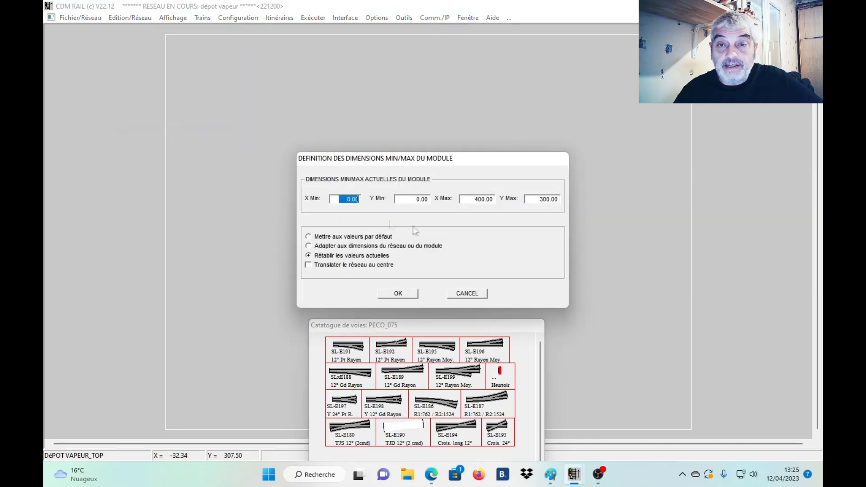
pyautogui.doubleClick(471, 200)
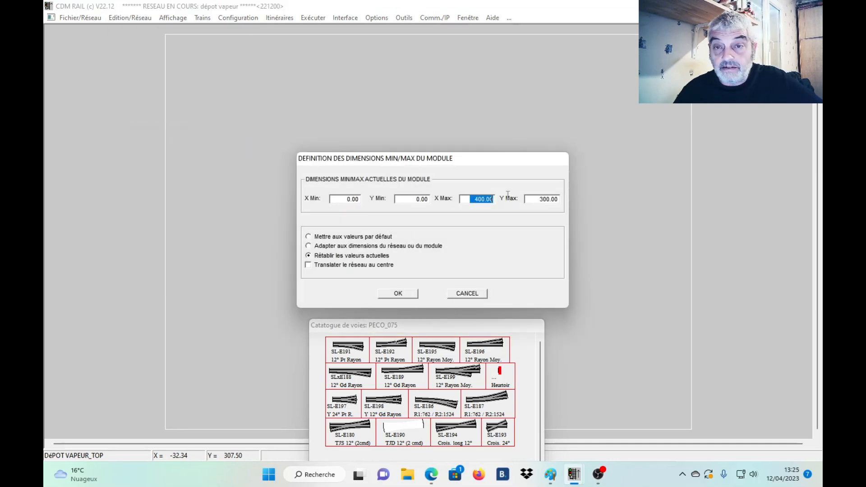
pyautogui.write('450')
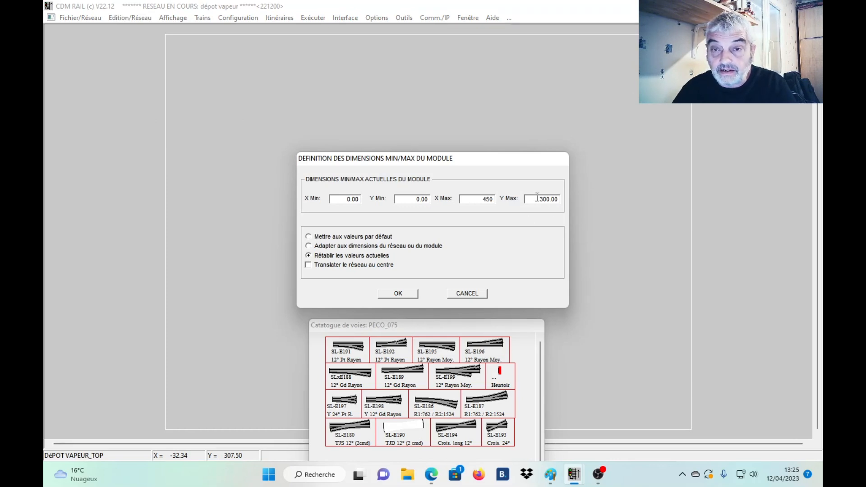
pyautogui.moveTo(537, 198); pyautogui.dragTo(559, 200)
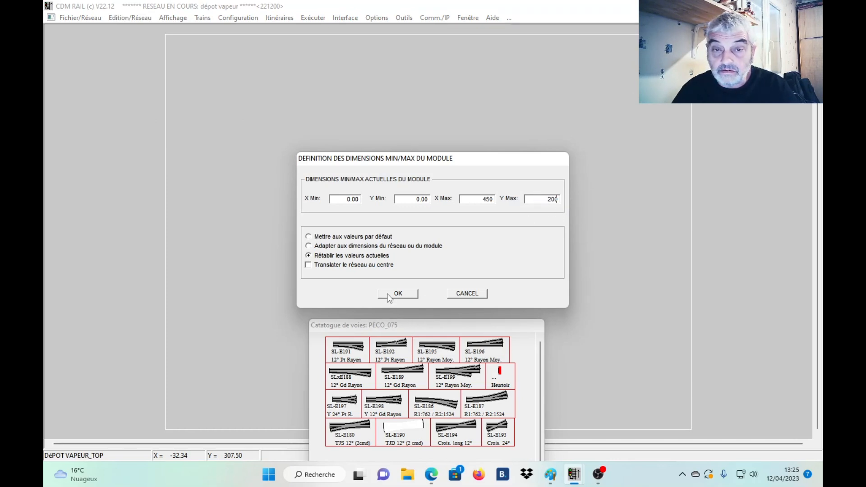
pyautogui.click(405, 293)
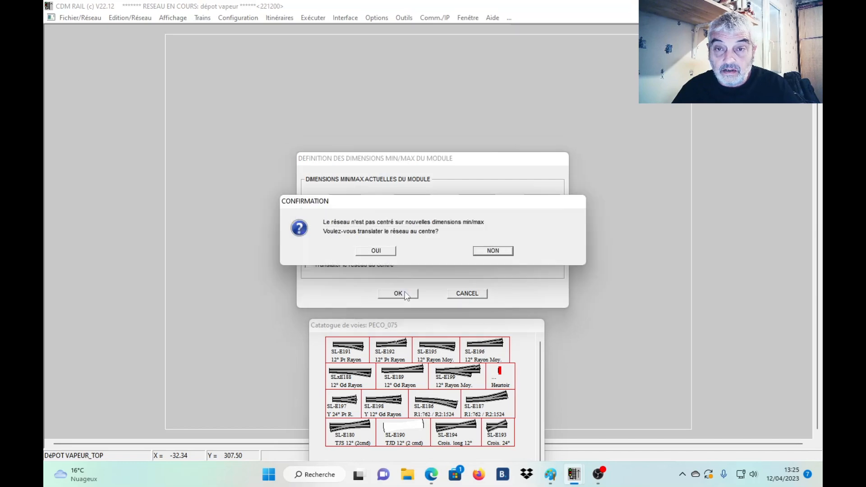
pyautogui.click(376, 251)
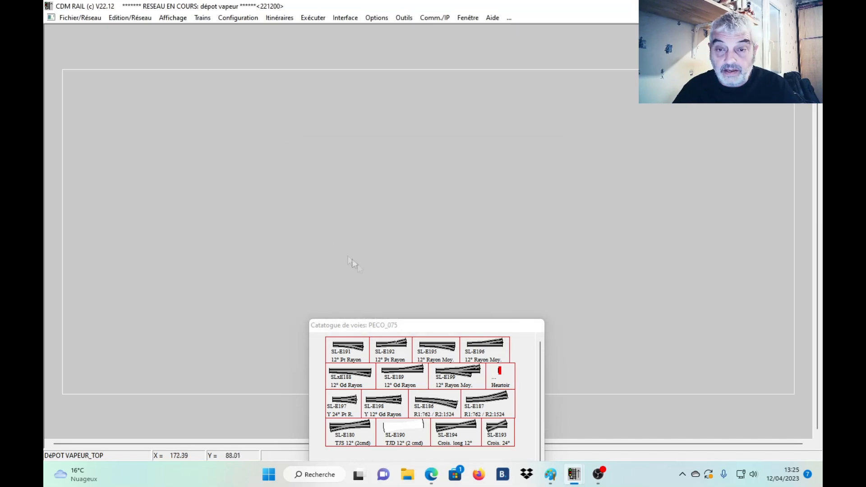
# Close the PECO_075 track catalogue and import the scanned depot plan as the network's bitmap background.
pyautogui.moveTo(440, 324); pyautogui.dragTo(664, 153)
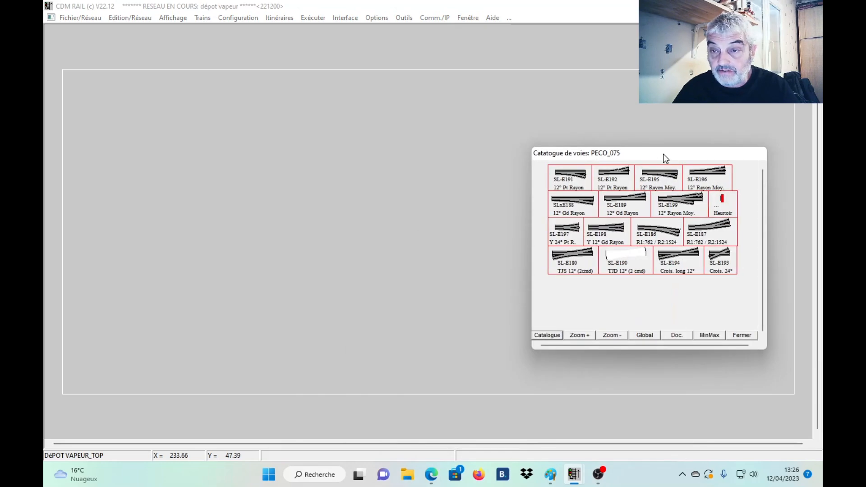
pyautogui.click(742, 336)
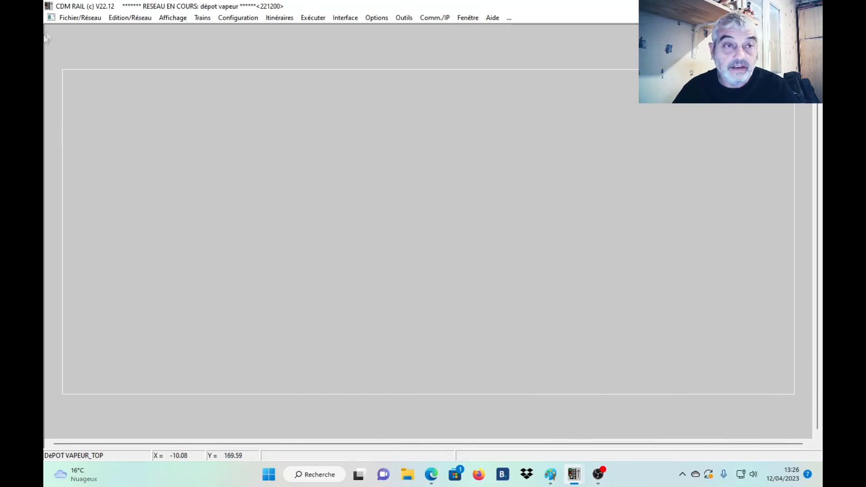
pyautogui.click(132, 19)
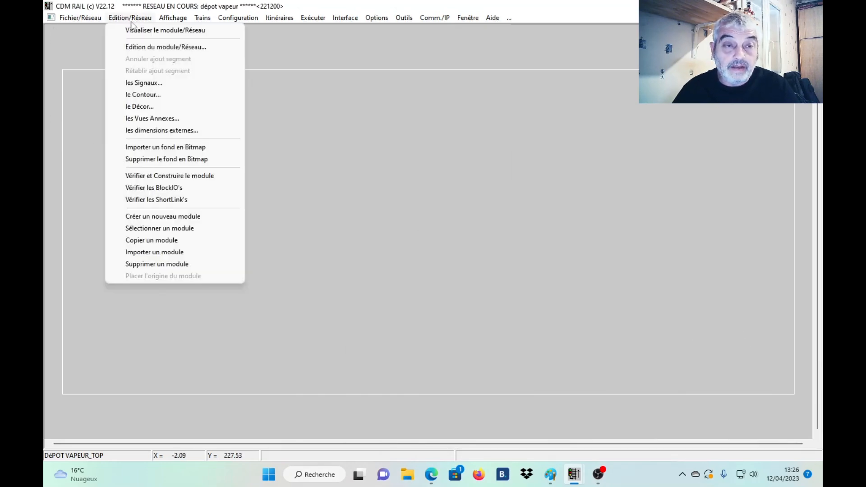
pyautogui.click(177, 150)
pyautogui.click(278, 173)
pyautogui.click(414, 211)
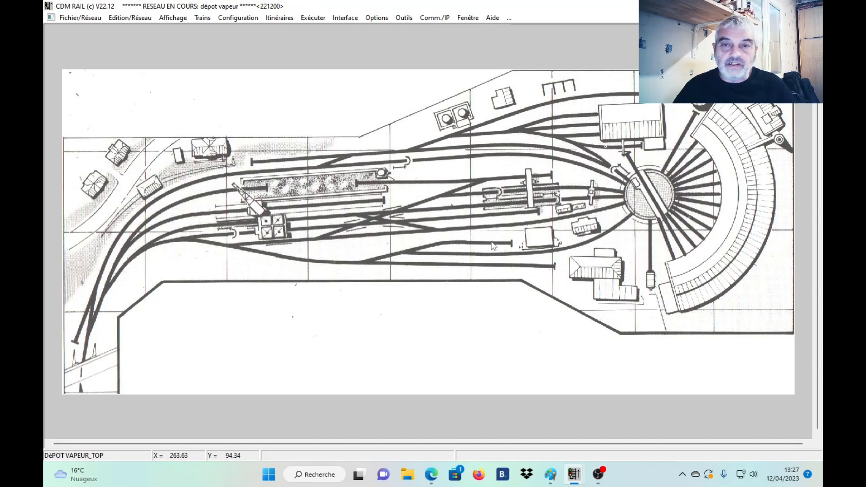
# Open the network for editing and place a 36-track, 10° turntable over the plan's turntable, with origin at about X 339.9, Y 122.7 and angle 0.
pyautogui.click(126, 18)
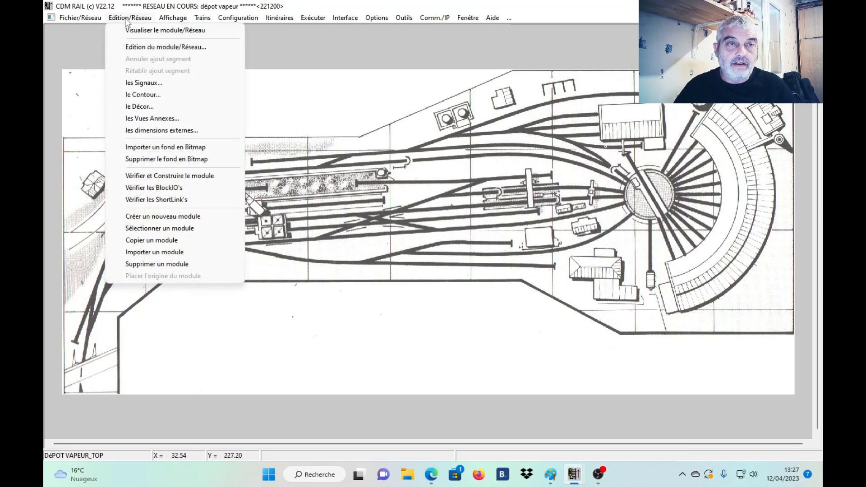
pyautogui.click(148, 47)
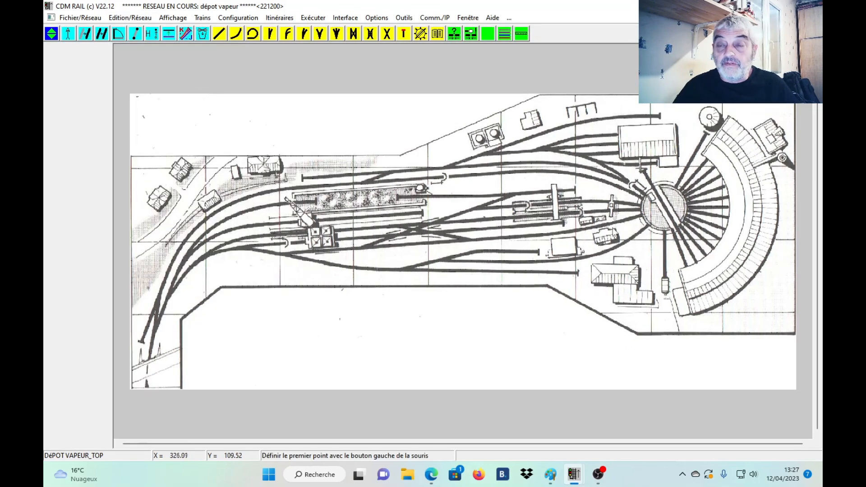
pyautogui.click(421, 34)
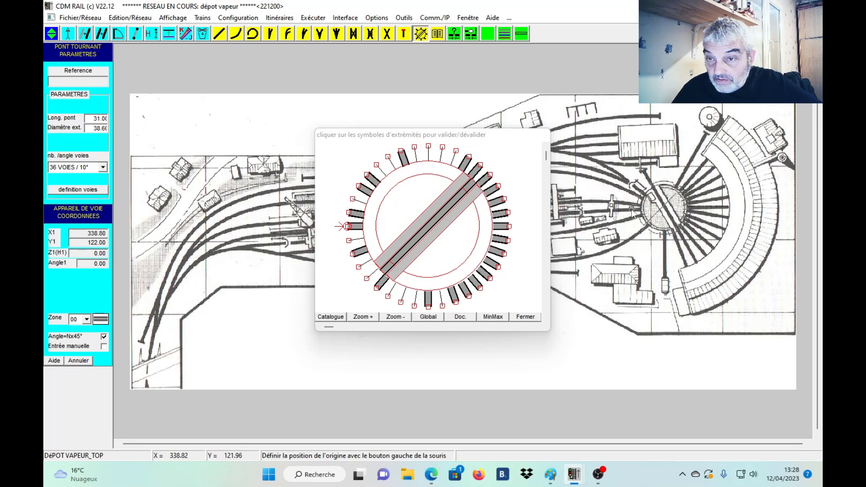
pyautogui.click(635, 212)
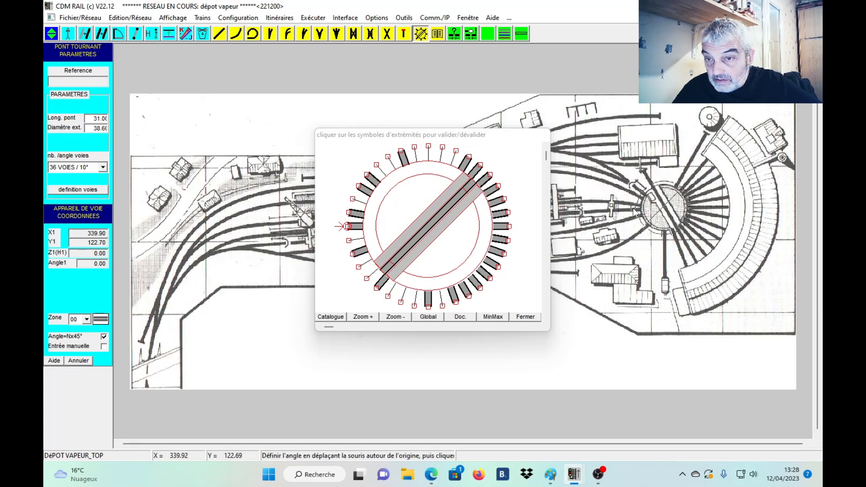
pyautogui.click(660, 214)
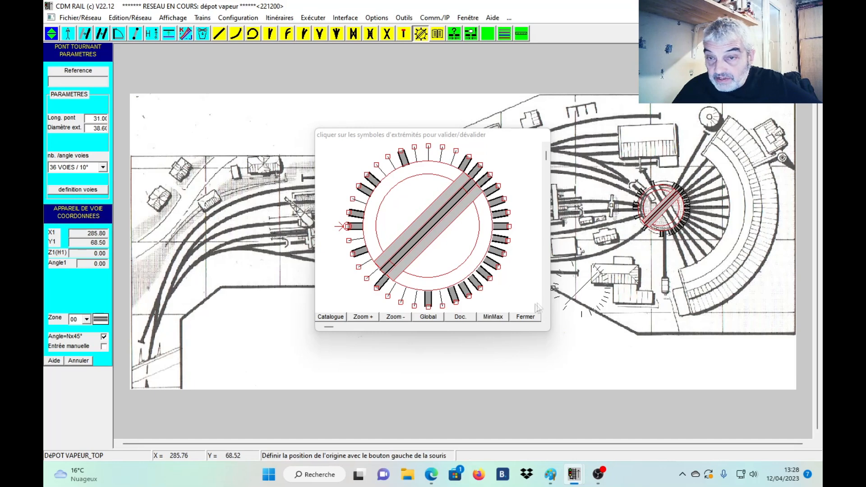
pyautogui.click(527, 318)
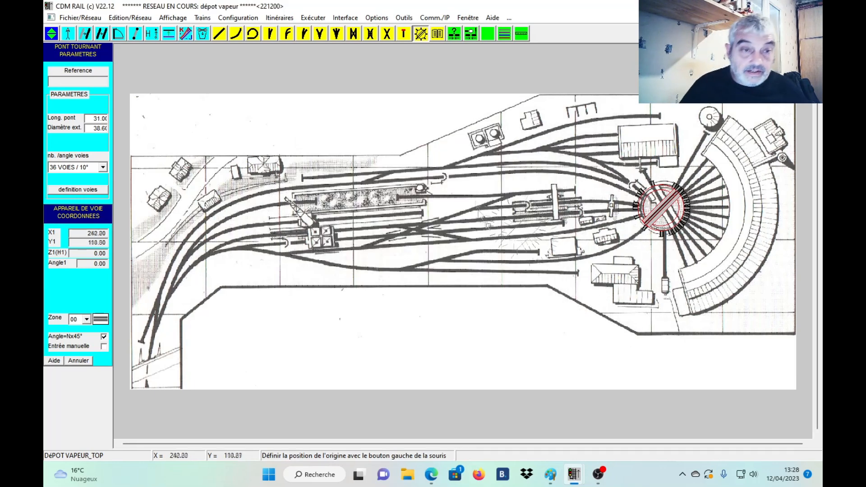
# Move the turntable by its west port to about X 341.1, Y 121.6 so it sits over the drawn turntable.
pyautogui.click(86, 38)
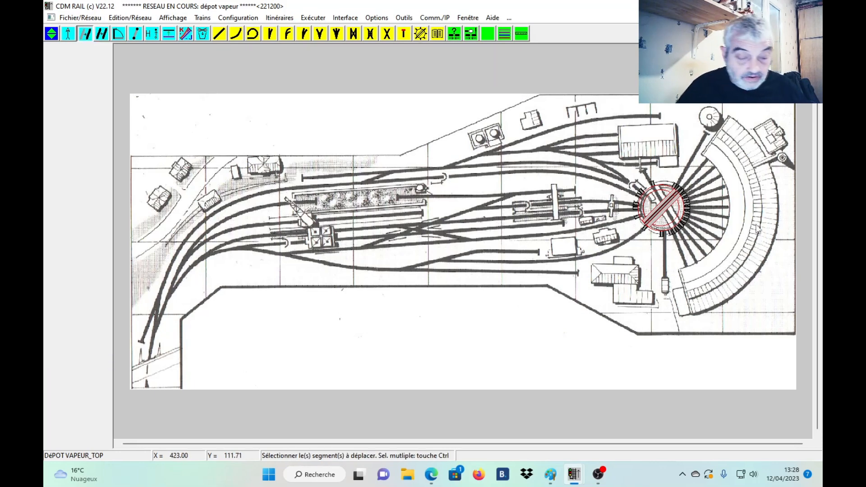
pyautogui.scroll(4, 758, 231)
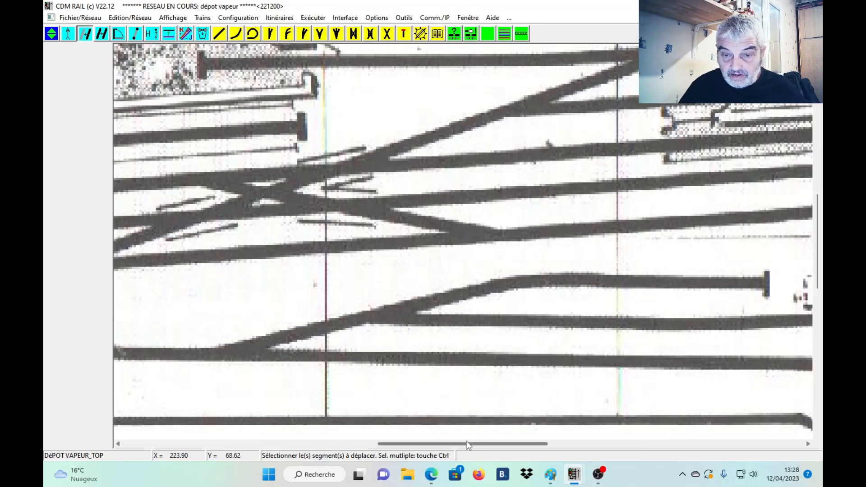
pyautogui.moveTo(470, 448); pyautogui.dragTo(655, 440)
pyautogui.moveTo(819, 270); pyautogui.dragTo(820, 242)
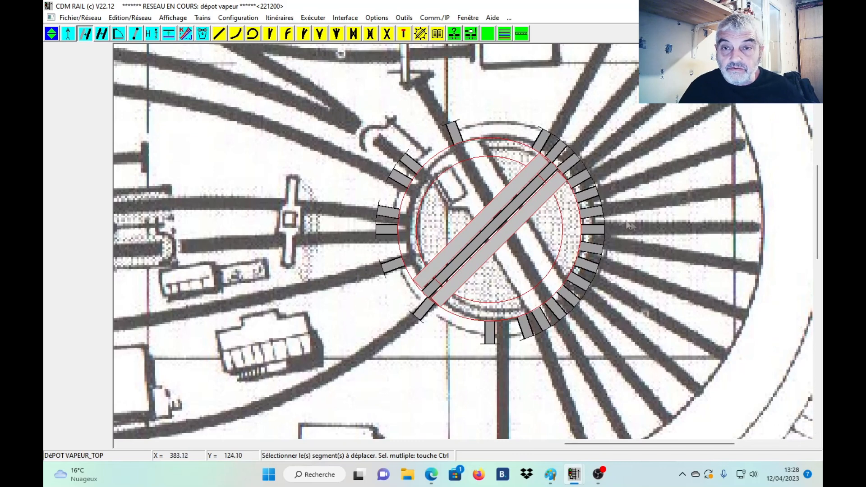
pyautogui.click(377, 229)
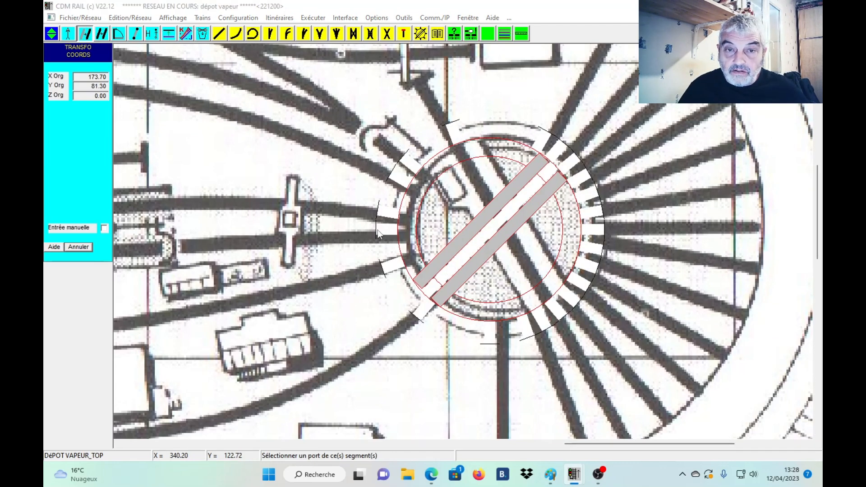
pyautogui.click(377, 229)
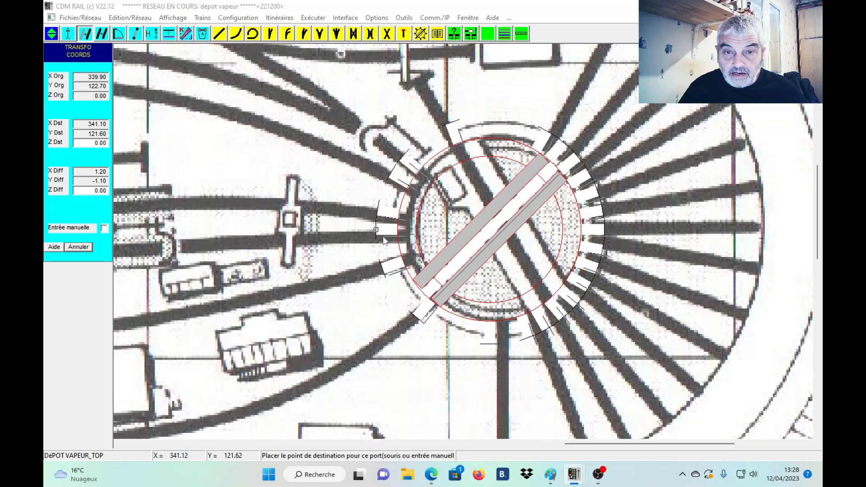
pyautogui.click(384, 238)
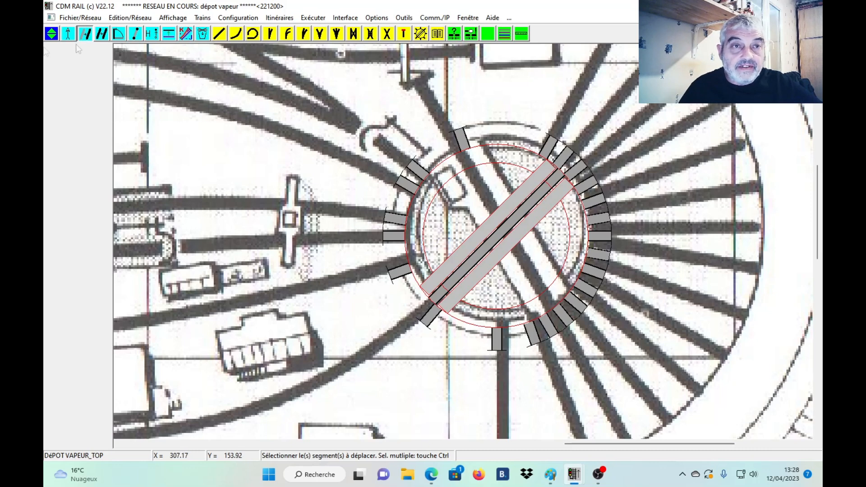
# Rotate the turntable about its west port to an angle of about 0.84°.
pyautogui.click(118, 34)
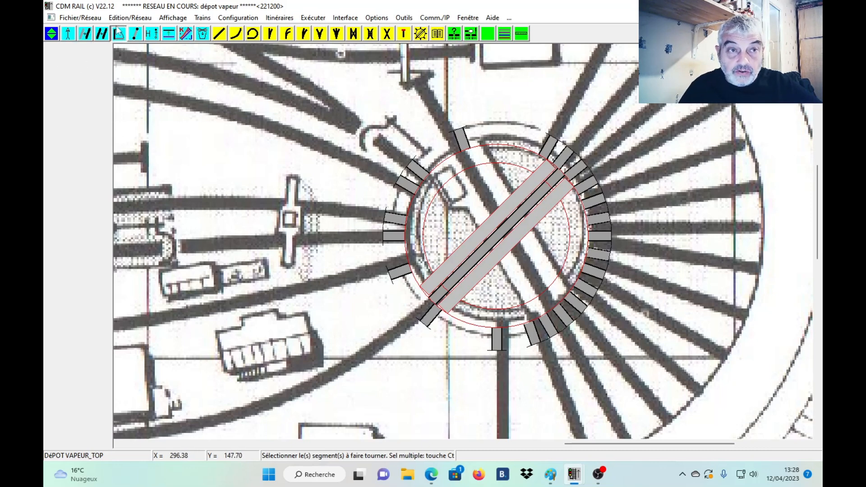
pyautogui.click(386, 240)
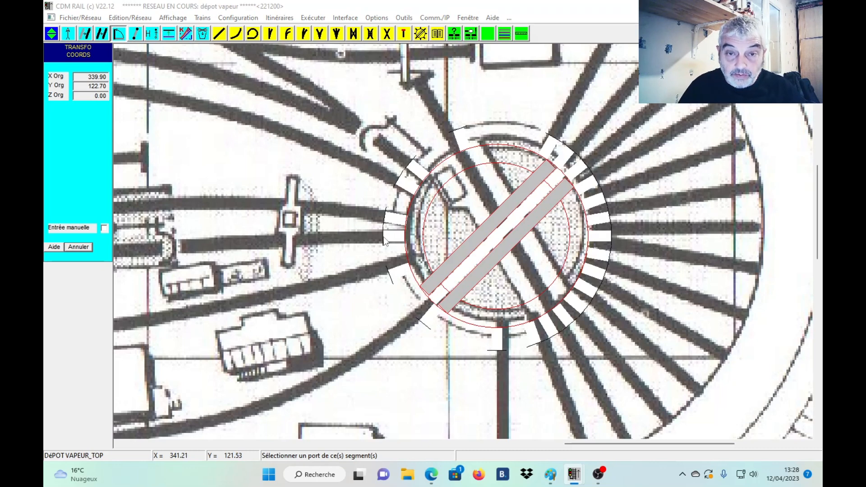
pyautogui.click(385, 240)
pyautogui.click(385, 235)
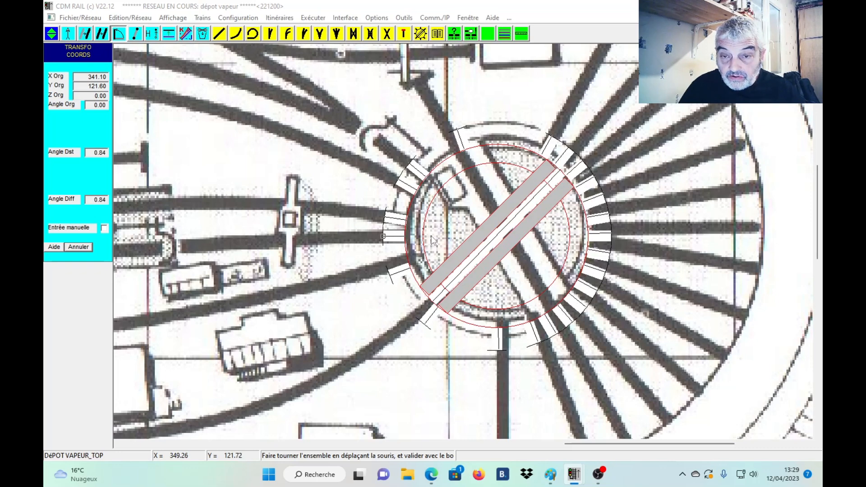
pyautogui.click(432, 240)
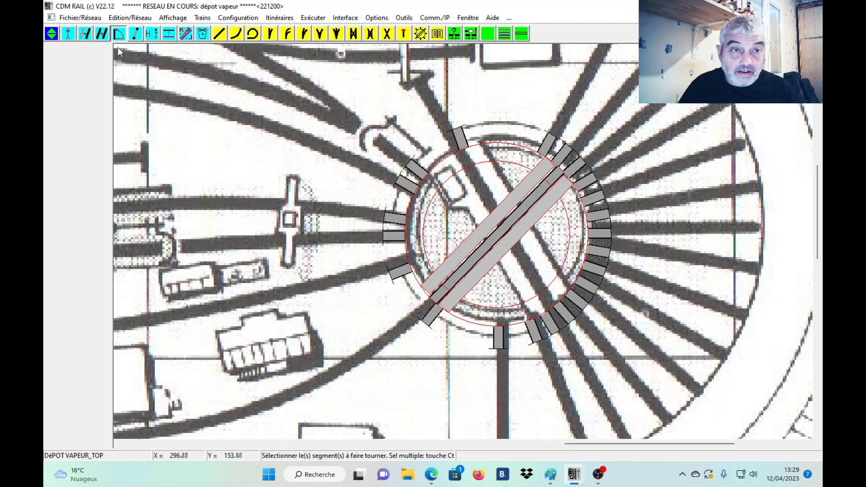
# Move the turntable by its west port to about X 342.1, Y 121.4.
pyautogui.click(88, 36)
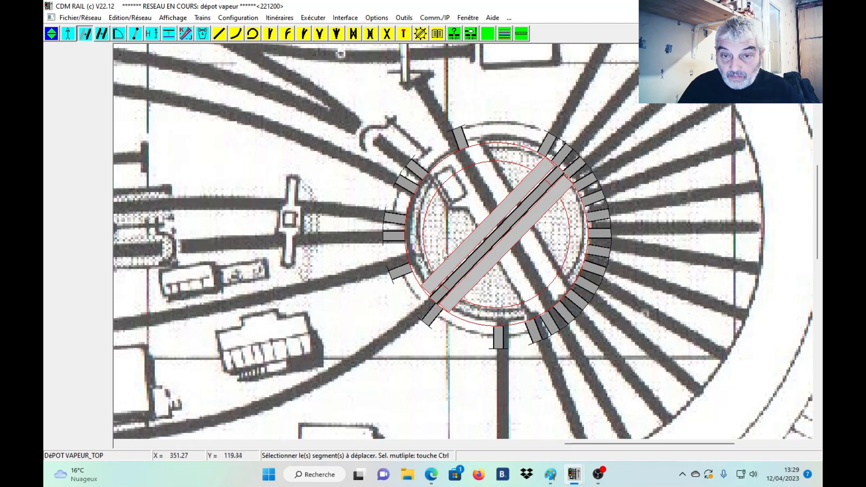
pyautogui.click(386, 241)
pyautogui.click(385, 241)
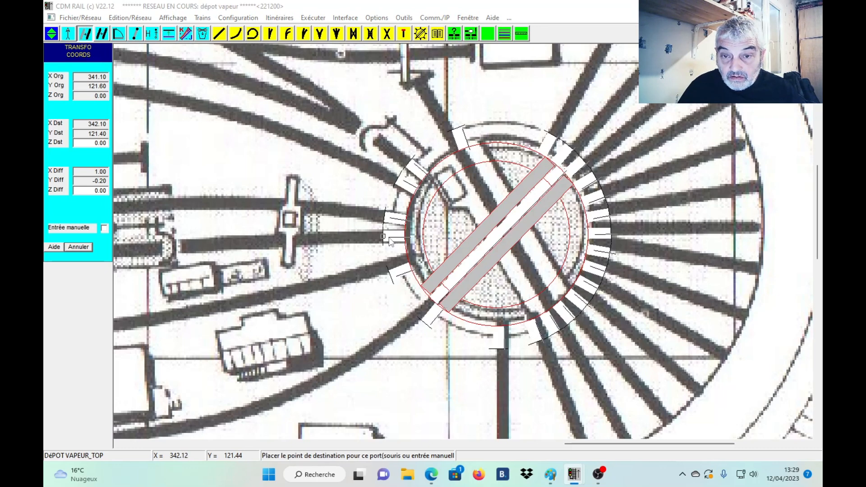
pyautogui.click(389, 242)
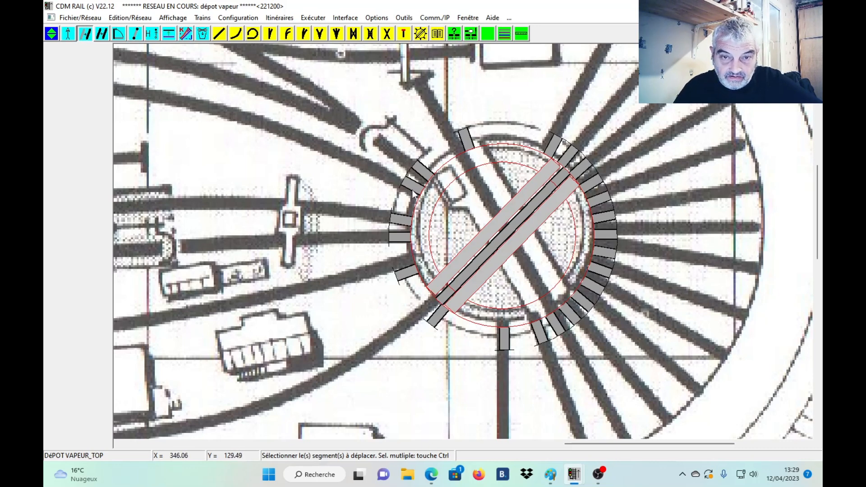
# Rotate the turntable about its west port to an angle of about 2.9° so its tracks follow the plan.
pyautogui.click(117, 34)
pyautogui.click(391, 239)
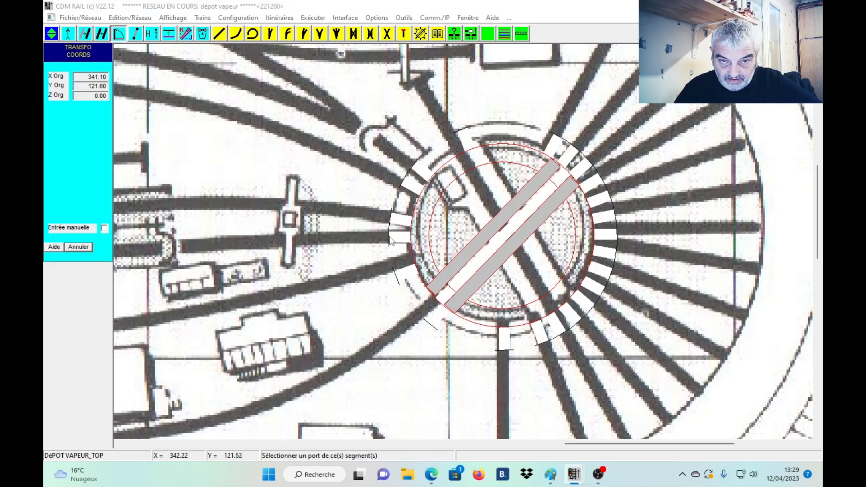
pyautogui.click(390, 239)
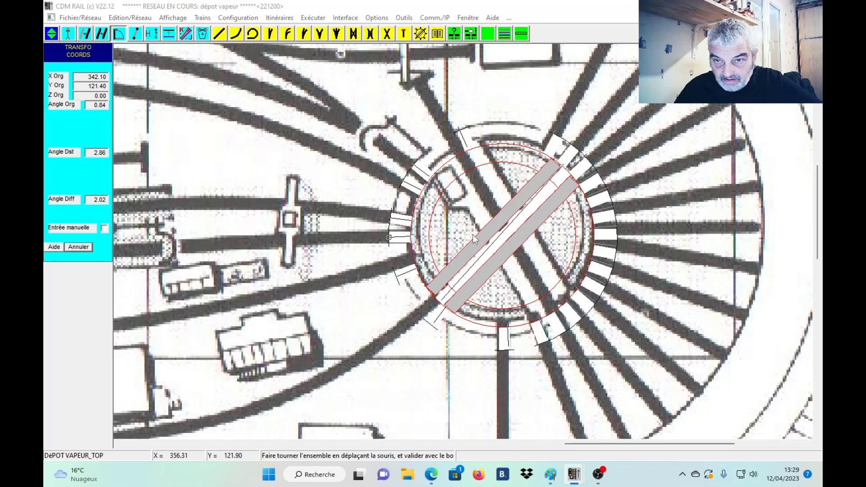
pyautogui.click(472, 235)
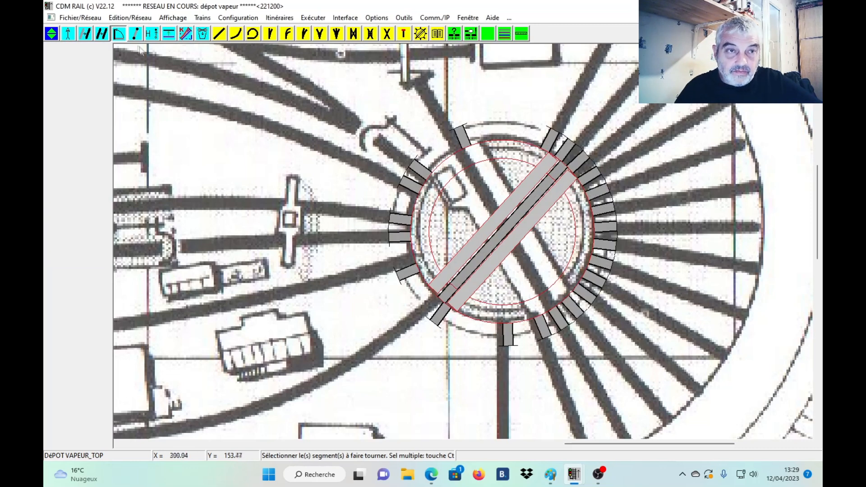
# Move the turntable by its west port to about X 341.6, Y 121.7 to centre it on the drawn turntable.
pyautogui.click(85, 35)
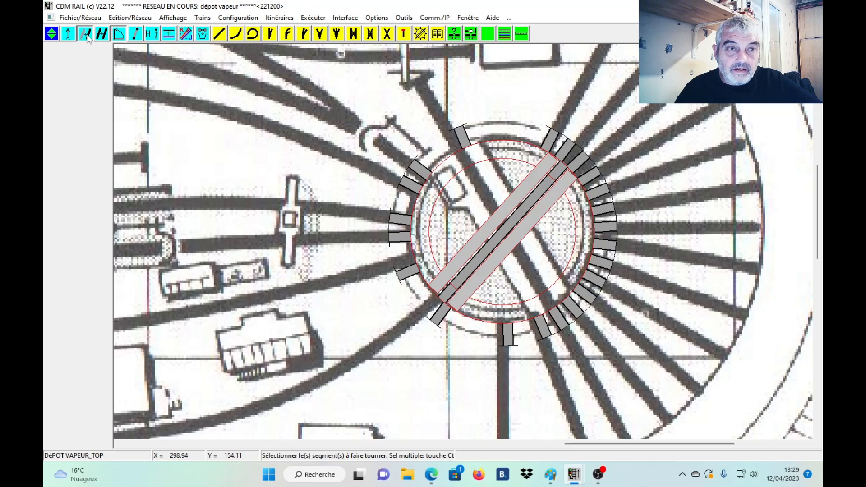
pyautogui.click(392, 237)
pyautogui.click(391, 239)
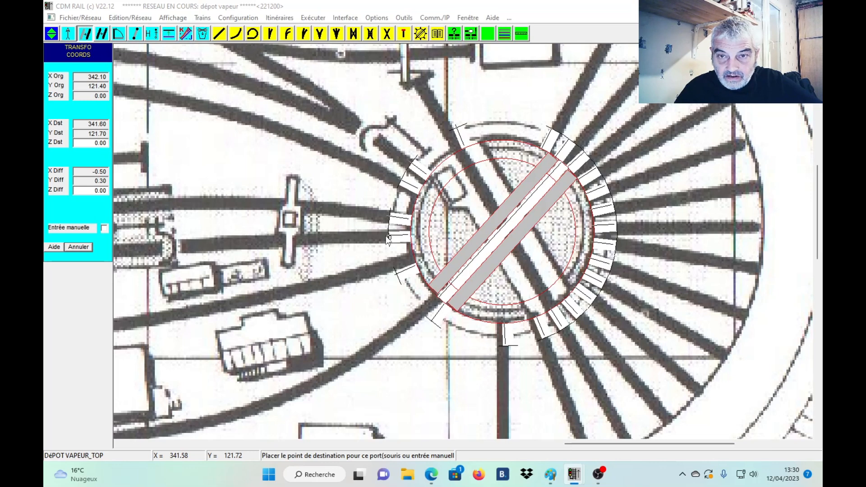
pyautogui.click(387, 239)
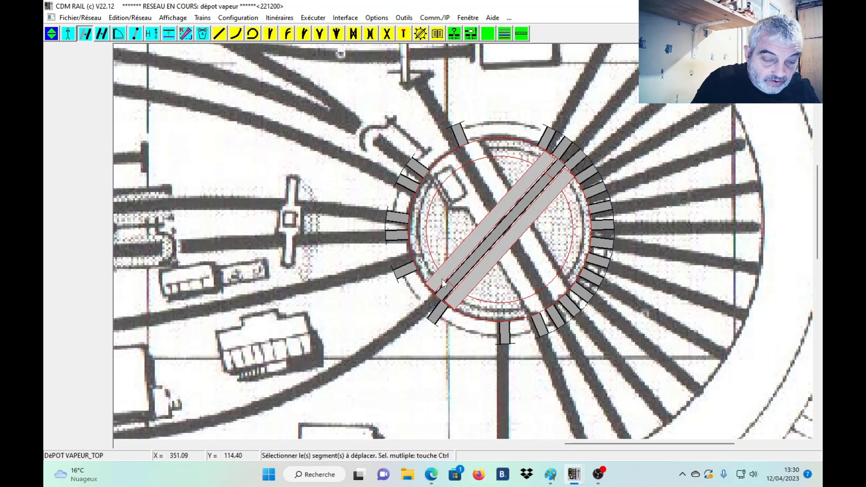
# Open the PECO_075 track catalogue and move its window clear of the crossover drawn in the middle of the plan.
pyautogui.scroll(-2, 442, 283)
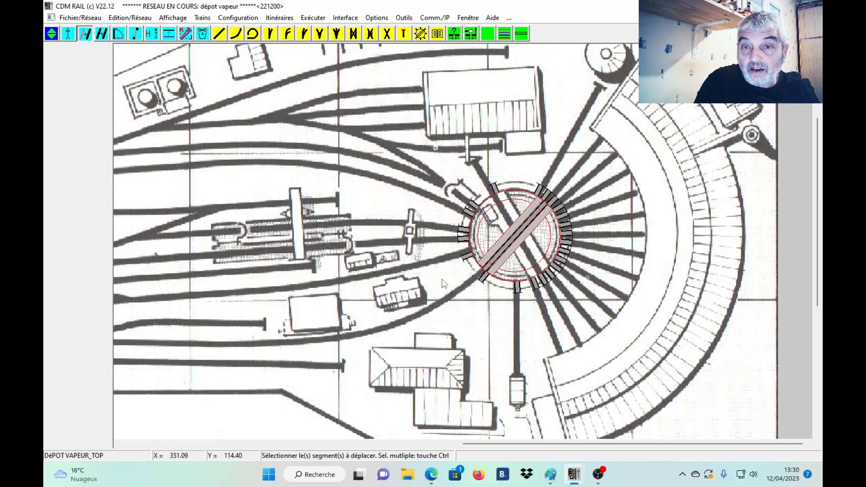
pyautogui.scroll(-2, 442, 283)
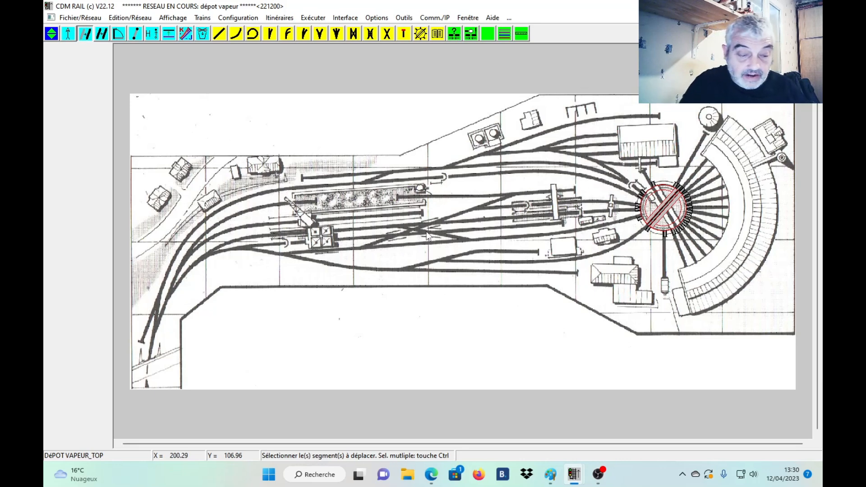
pyautogui.scroll(2, 427, 235)
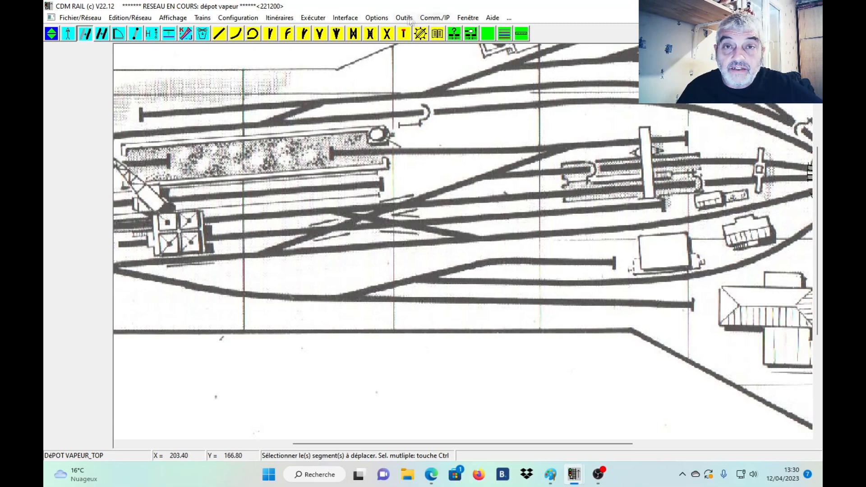
pyautogui.click(379, 19)
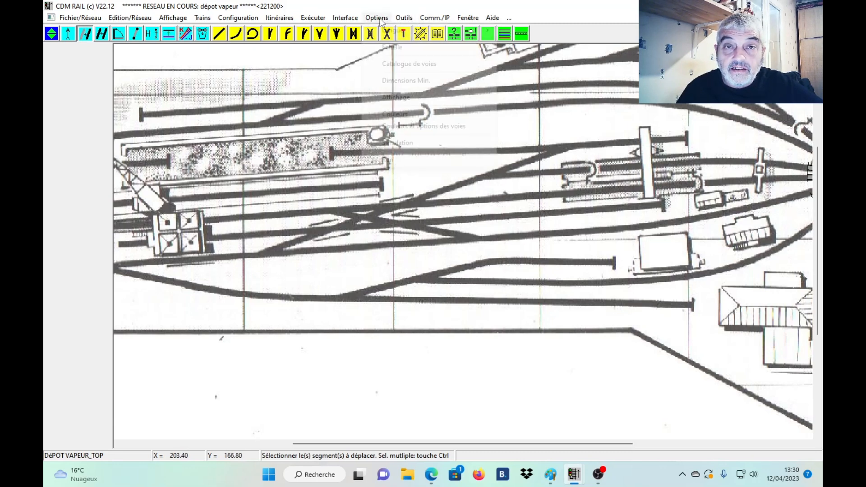
pyautogui.click(406, 64)
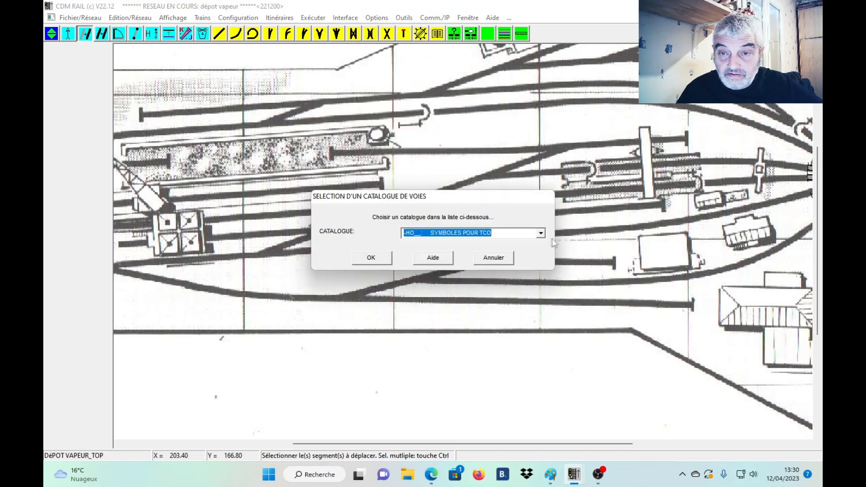
pyautogui.click(540, 233)
pyautogui.scroll(3, 473, 279)
pyautogui.click(474, 305)
pyautogui.click(375, 262)
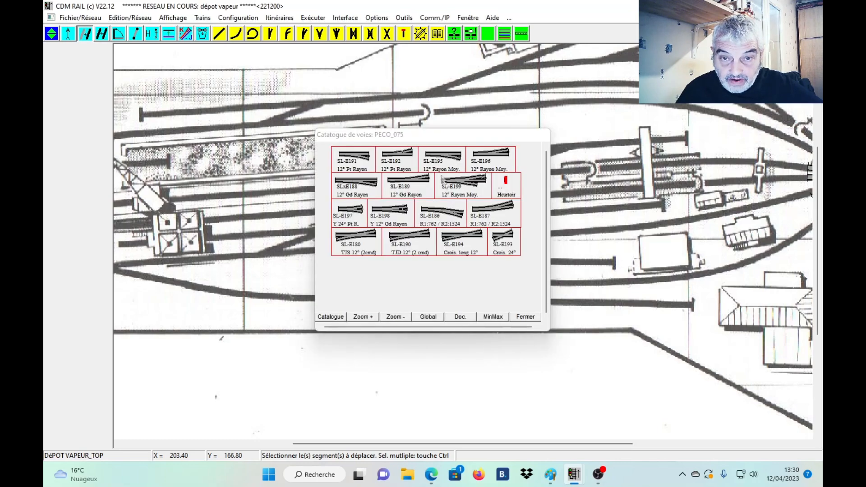
pyautogui.moveTo(450, 135); pyautogui.dragTo(632, 131)
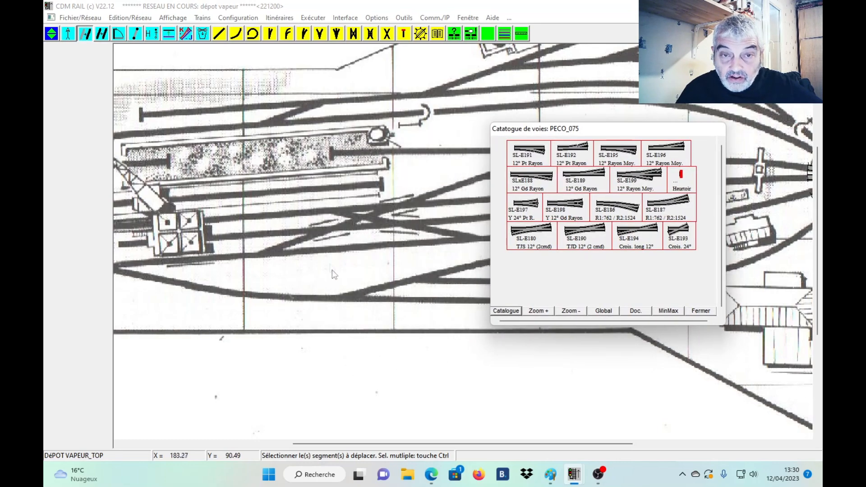
# Place an SL-E195 turnout at about X 159.5, Y 113.6, angle 0, and attach an SL-E193 24° crossing to its diverging end.
pyautogui.click(630, 153)
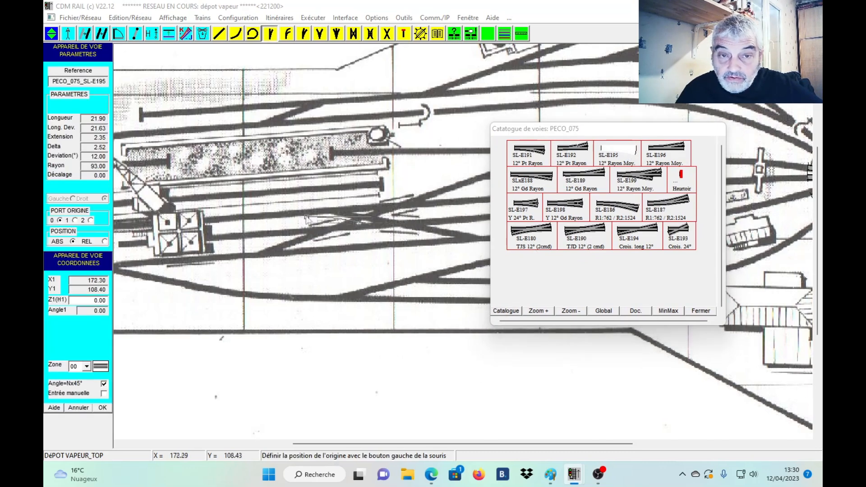
pyautogui.click(269, 202)
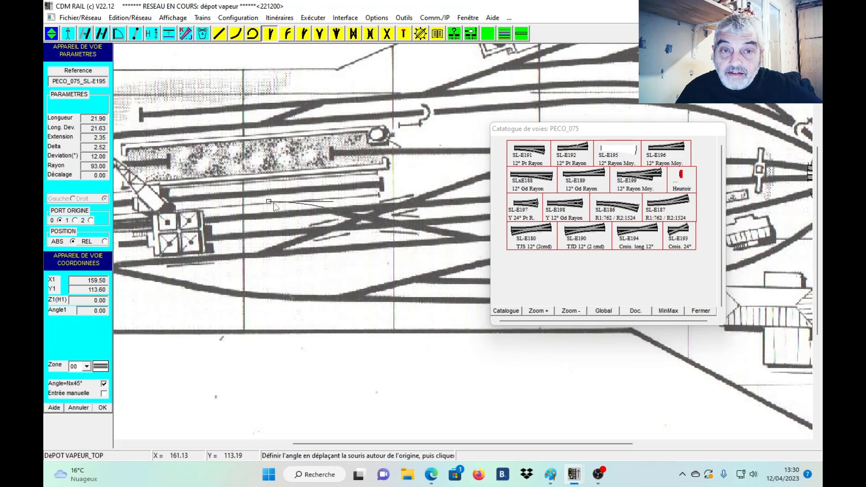
pyautogui.click(300, 206)
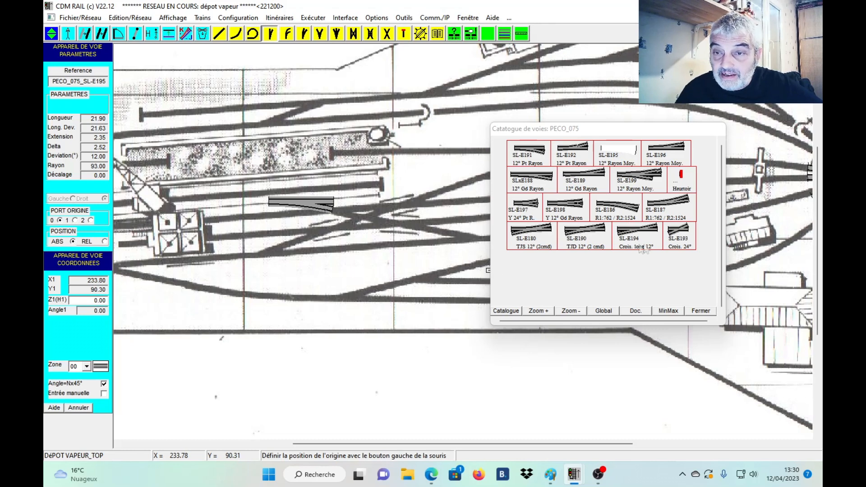
pyautogui.click(678, 233)
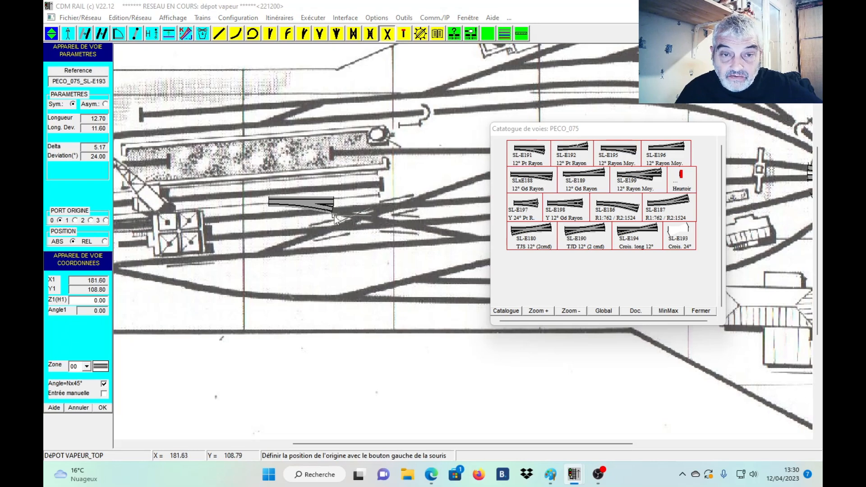
pyautogui.click(352, 221)
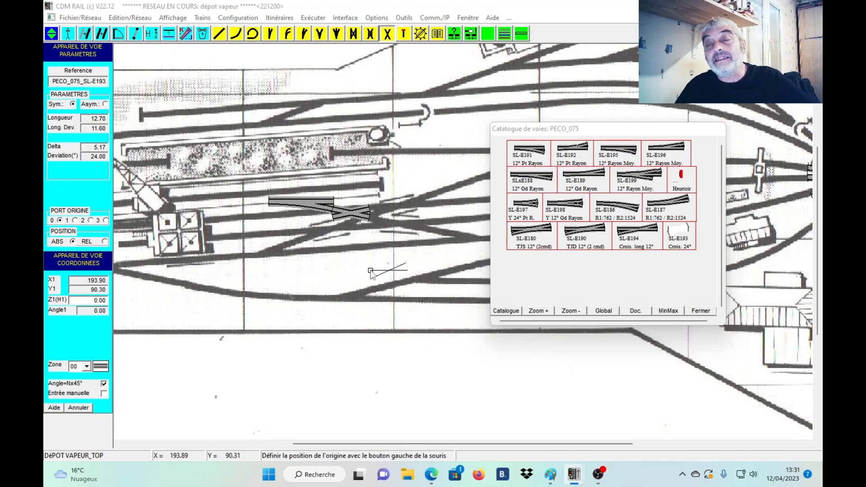
# Attach SL-E190 12° double slips to the three free ends of the 24° crossing, changing the origin port for the lower west one.
pyautogui.click(581, 239)
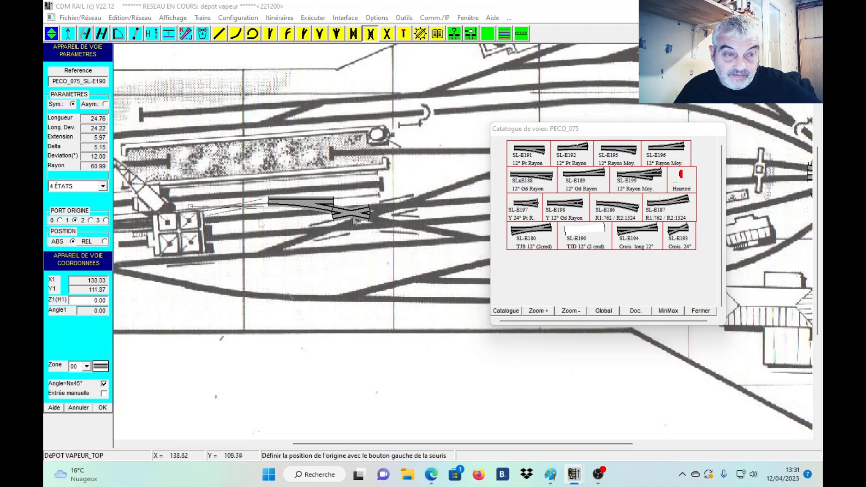
pyautogui.click(373, 208)
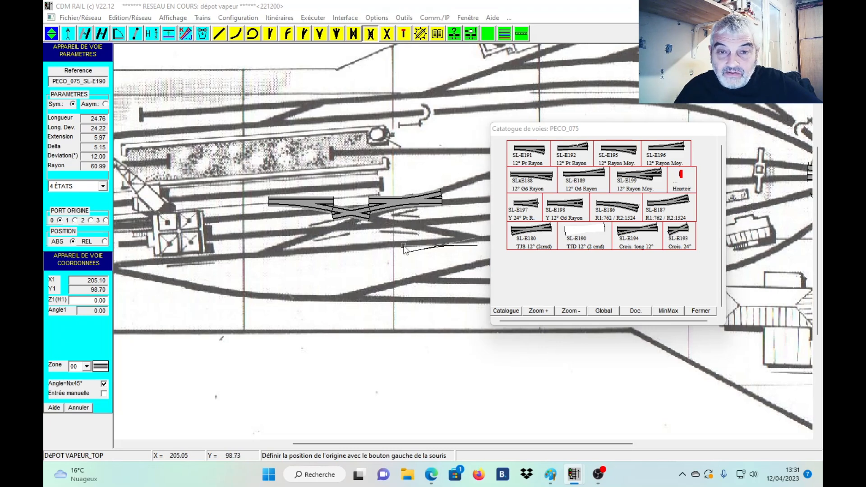
pyautogui.click(373, 219)
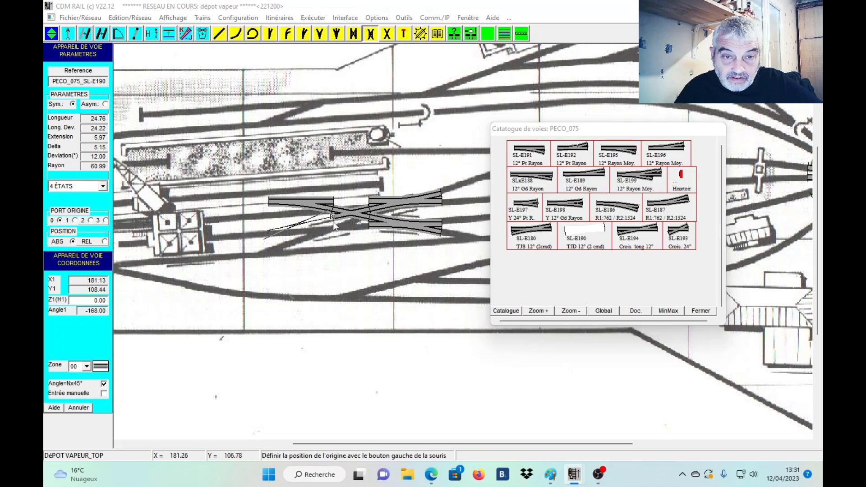
pyautogui.click(75, 220)
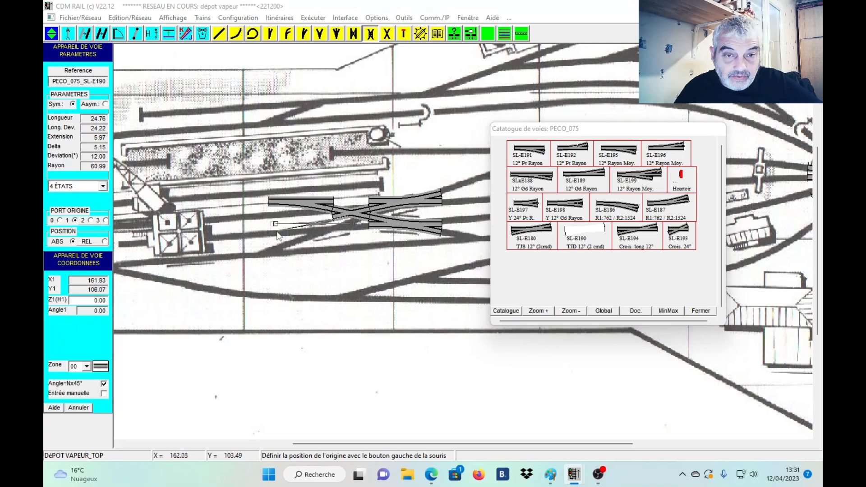
pyautogui.click(333, 222)
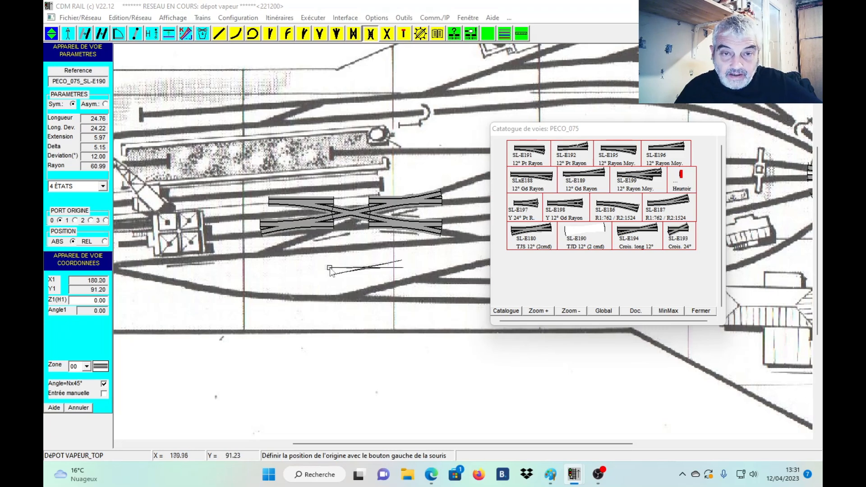
# Add two straight tracks about 11.9 long above and below the 24° crossing, joining the facing ends of the turnout and slips.
pyautogui.click(220, 36)
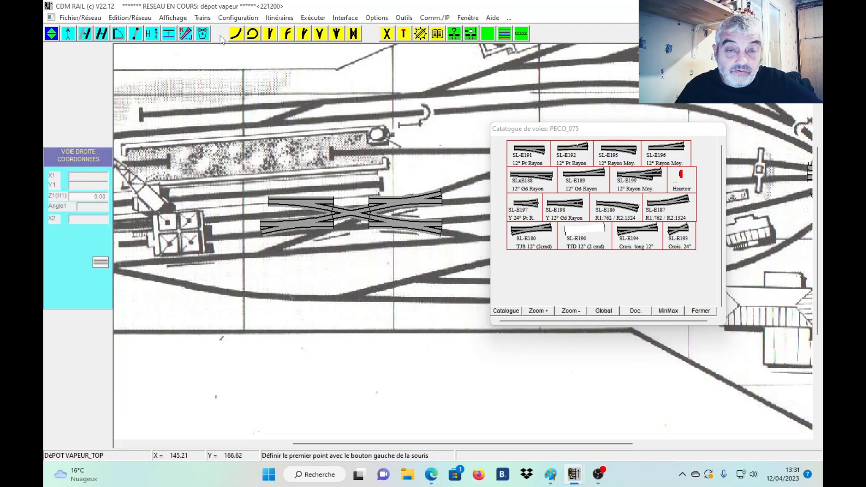
pyautogui.click(334, 206)
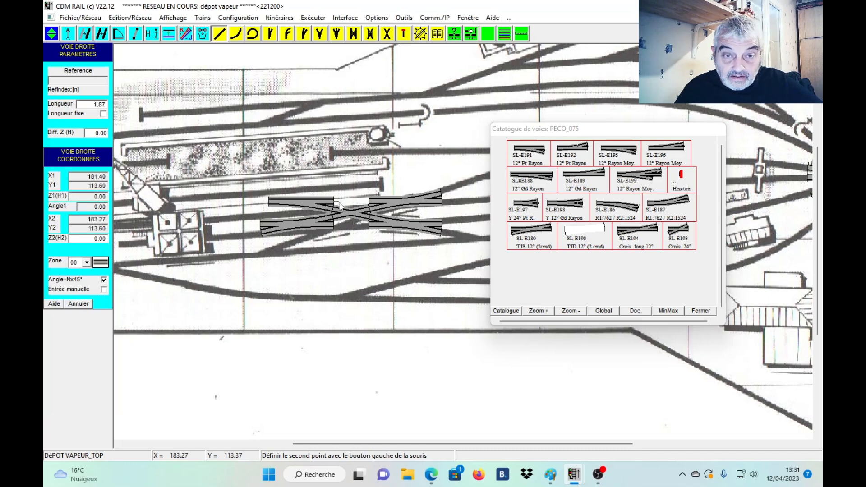
pyautogui.click(370, 207)
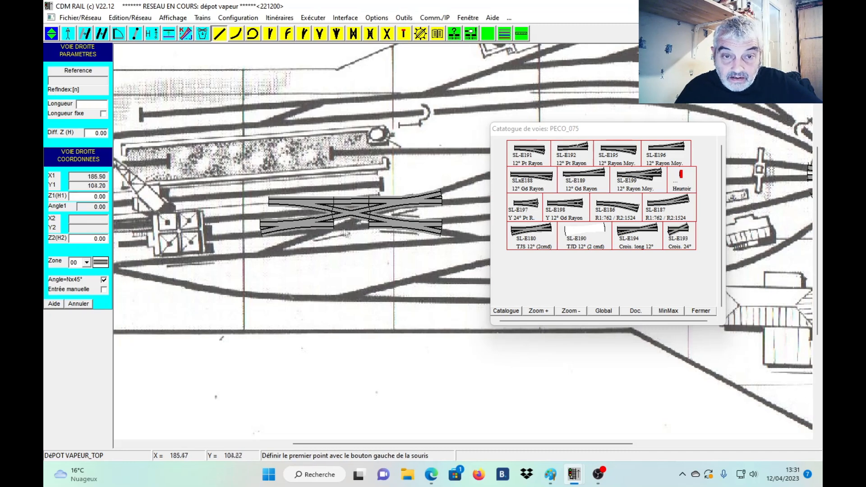
pyautogui.click(334, 230)
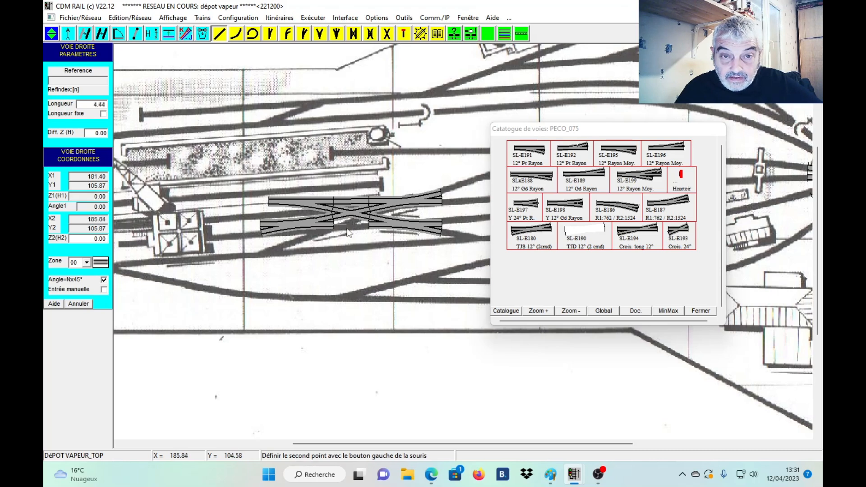
pyautogui.click(370, 231)
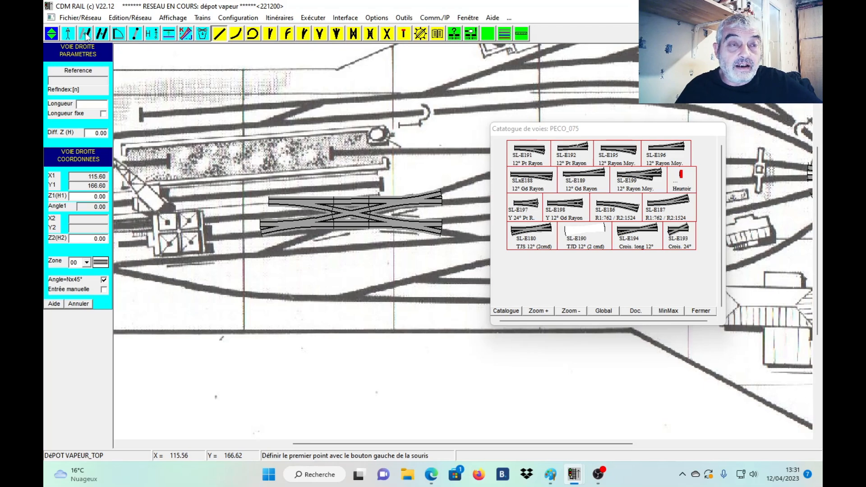
# Rotate the whole crossover assembly about the upper west turnout's free port to an angle of about 3.03°.
pyautogui.click(118, 35)
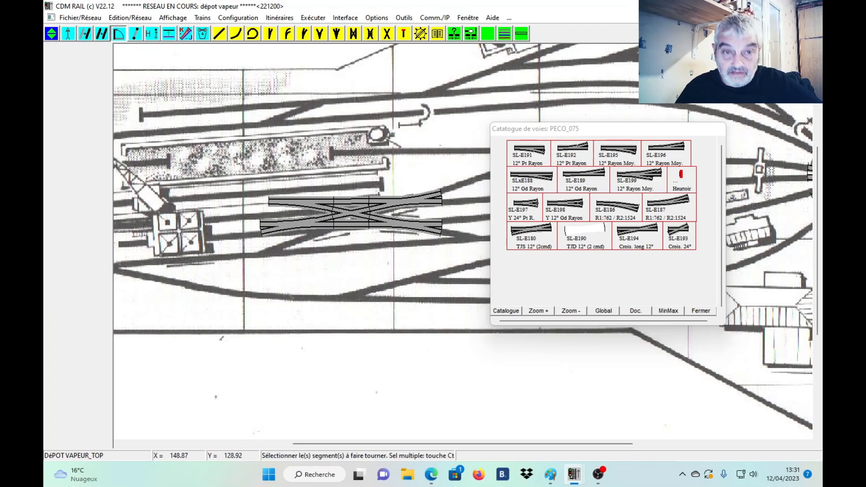
pyautogui.moveTo(251, 185); pyautogui.dragTo(459, 253)
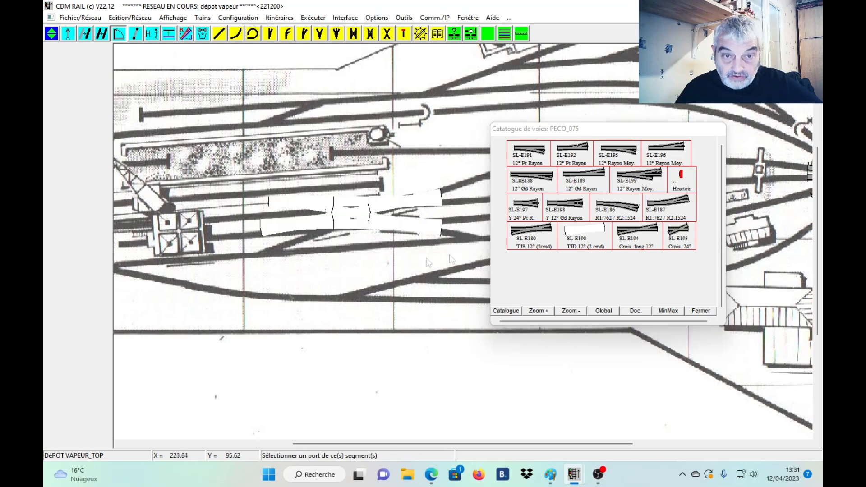
pyautogui.click(270, 203)
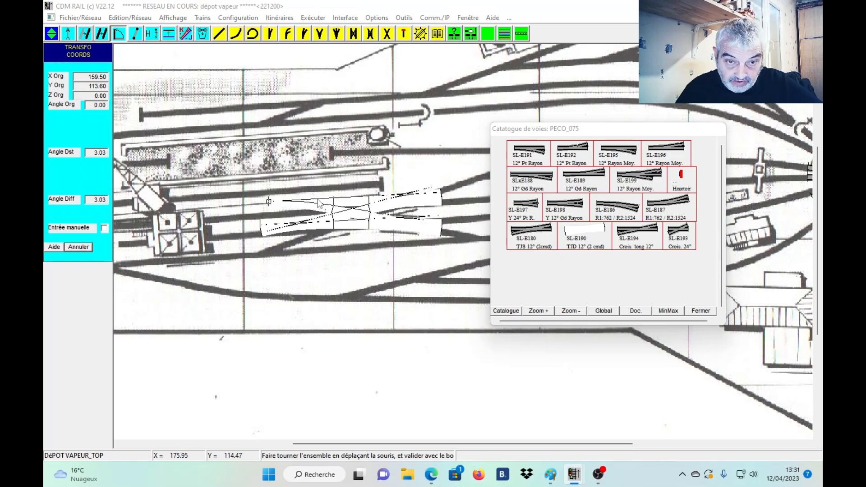
pyautogui.click(319, 202)
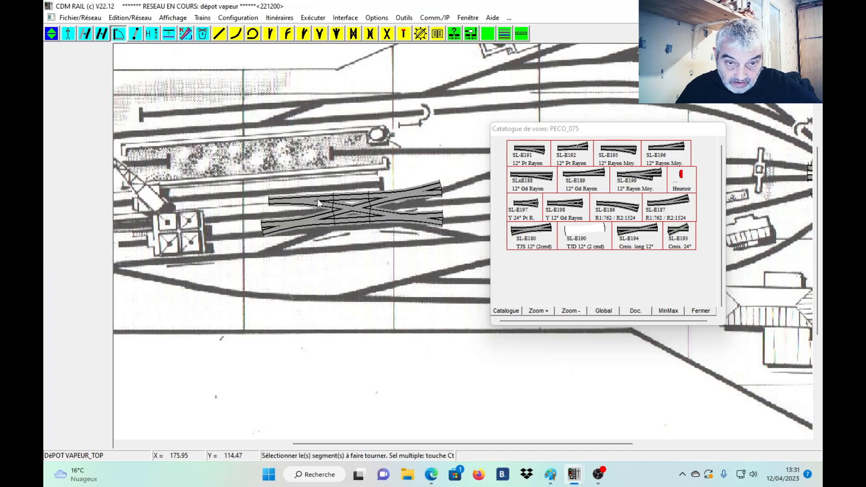
# Move the whole crossover assembly by the upper west turnout's free port to about X 163.1, Y 110.6.
pyautogui.click(86, 36)
pyautogui.moveTo(248, 191); pyautogui.dragTo(470, 276)
pyautogui.click(473, 170)
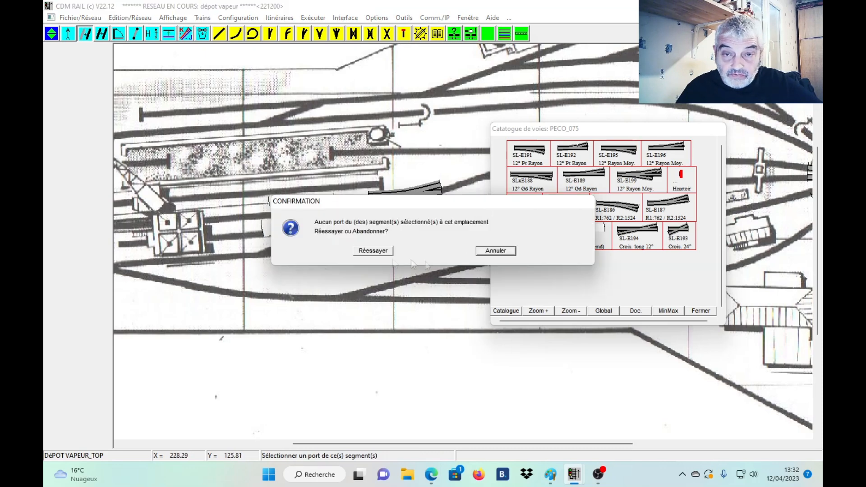
pyautogui.click(495, 251)
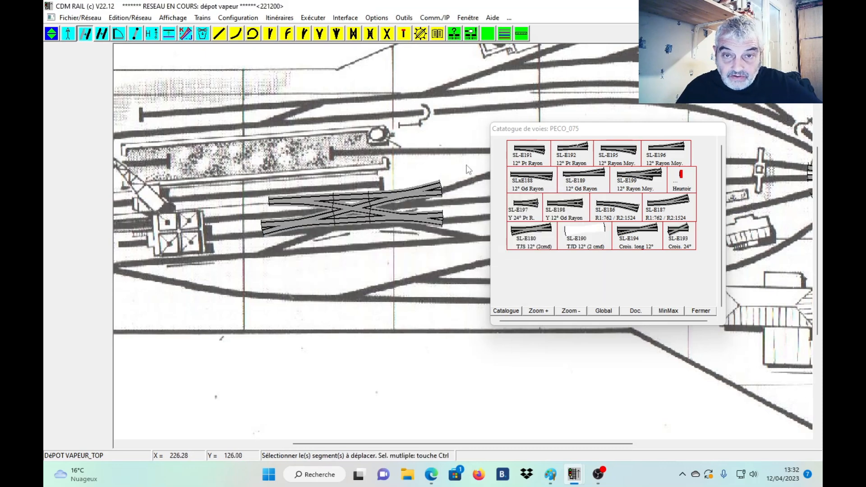
pyautogui.moveTo(467, 171); pyautogui.dragTo(237, 265)
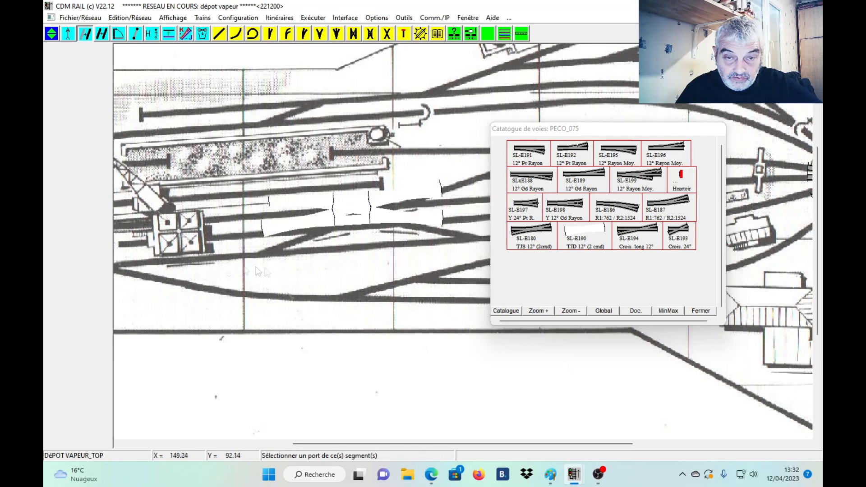
pyautogui.click(270, 201)
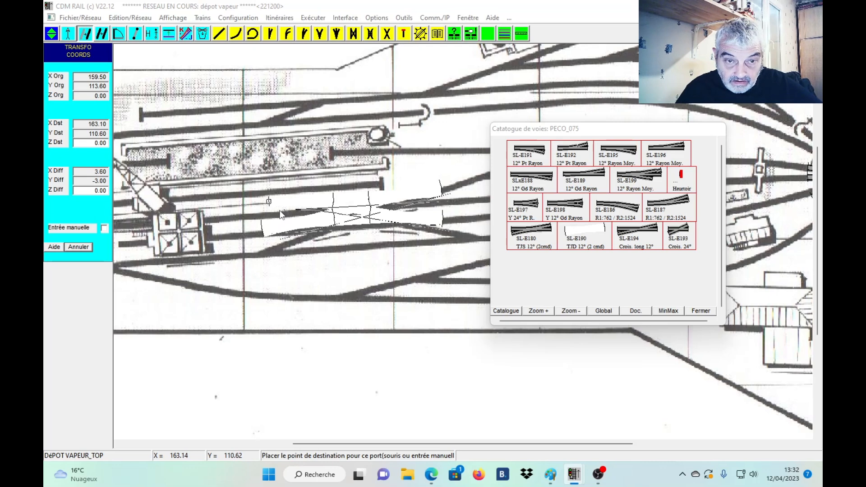
pyautogui.click(282, 214)
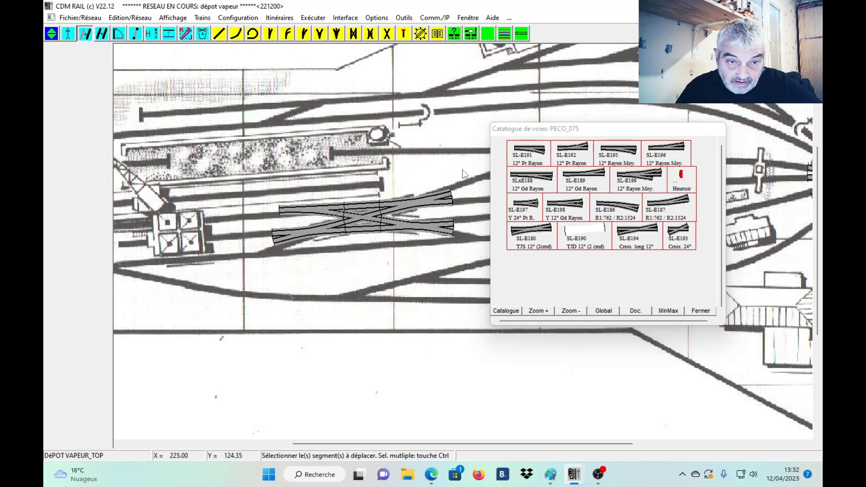
# Rotate the whole crossover assembly about the upper west turnout's free port to an angle of about 4.12°.
pyautogui.click(120, 35)
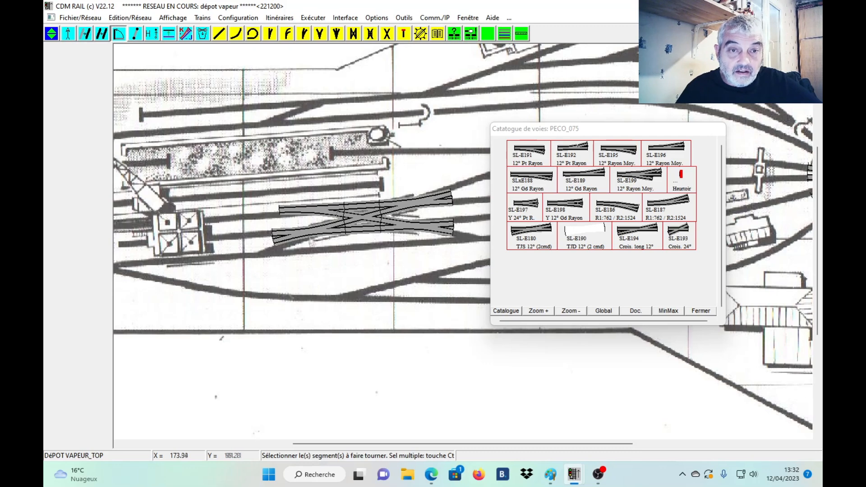
pyautogui.moveTo(256, 178); pyautogui.dragTo(471, 257)
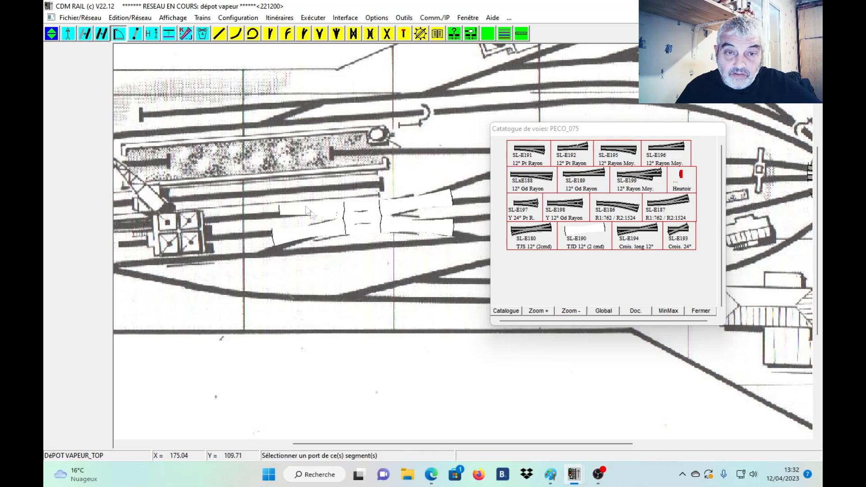
pyautogui.click(280, 211)
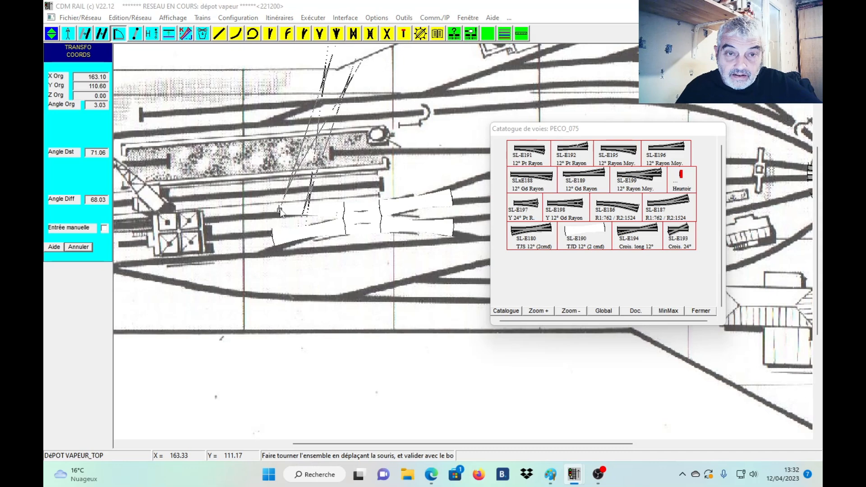
pyautogui.click(341, 214)
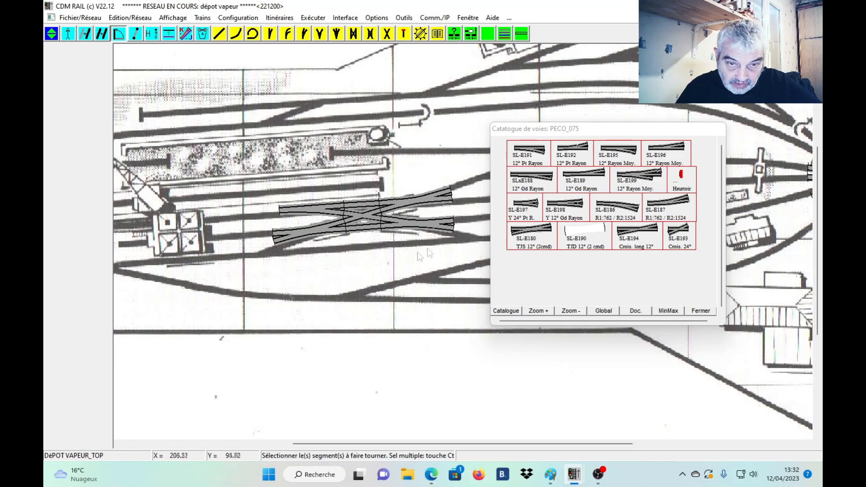
# Move the track catalogue below the crossover and turn off the N×45° angle constraint while trying a curved connection from the turntable.
pyautogui.moveTo(641, 130); pyautogui.dragTo(337, 291)
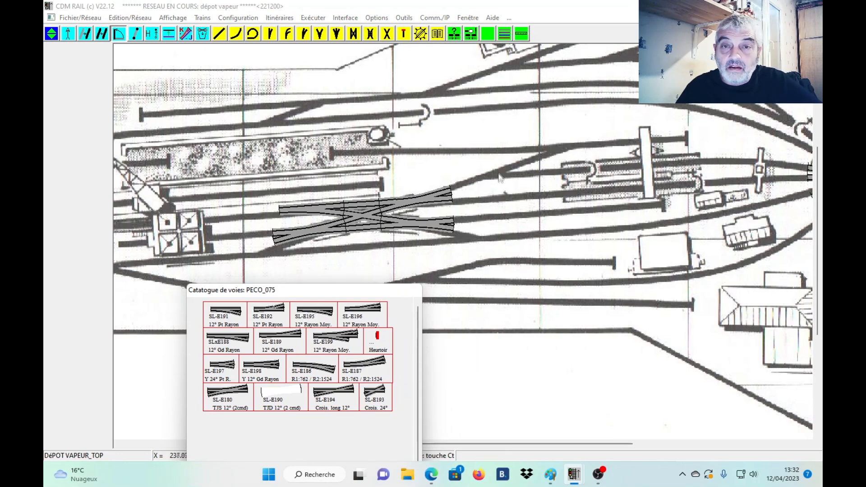
pyautogui.moveTo(362, 292); pyautogui.dragTo(346, 272)
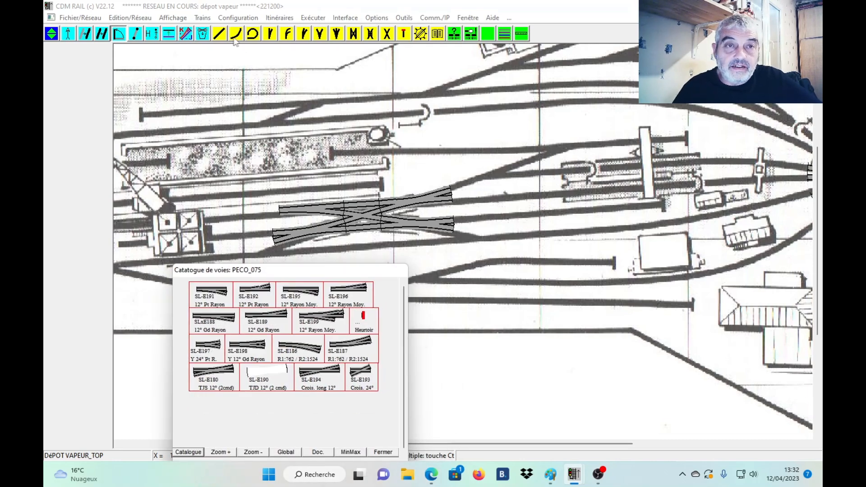
pyautogui.click(253, 34)
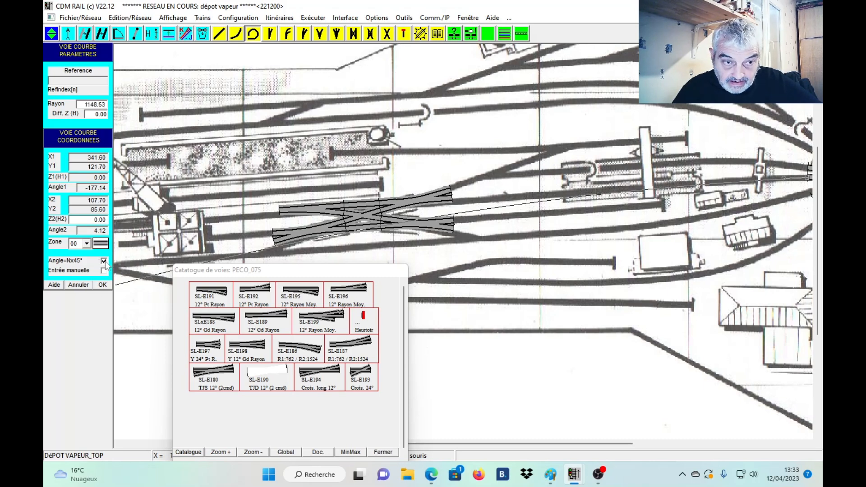
pyautogui.click(104, 261)
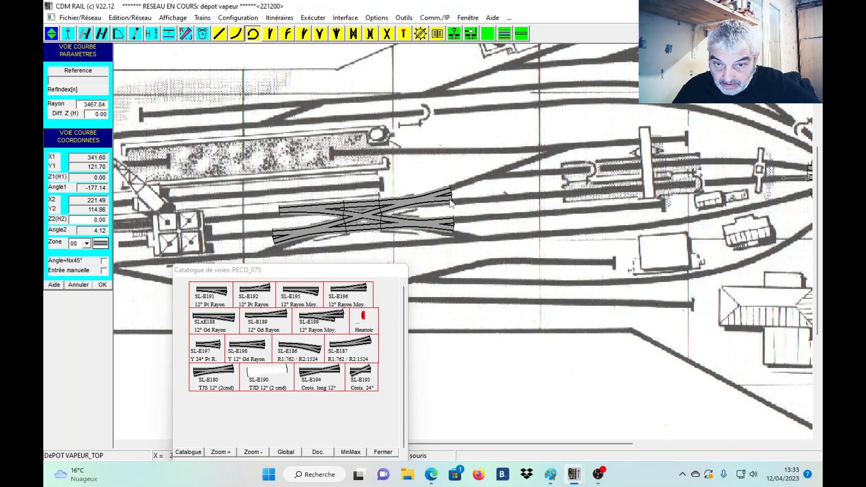
pyautogui.click(80, 286)
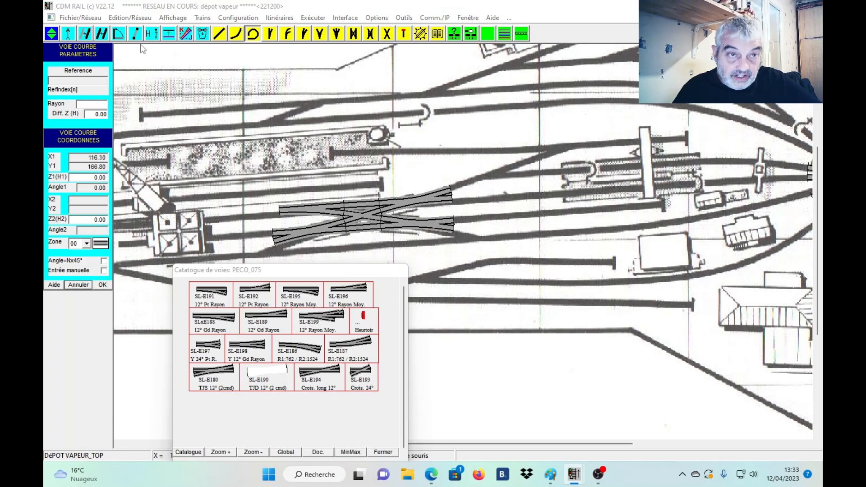
# Shift the whole crossover assembly slightly east, bringing the upper west turnout's free port to about X 163.3, Y 110.6.
pyautogui.click(85, 34)
pyautogui.moveTo(264, 192); pyautogui.dragTo(483, 250)
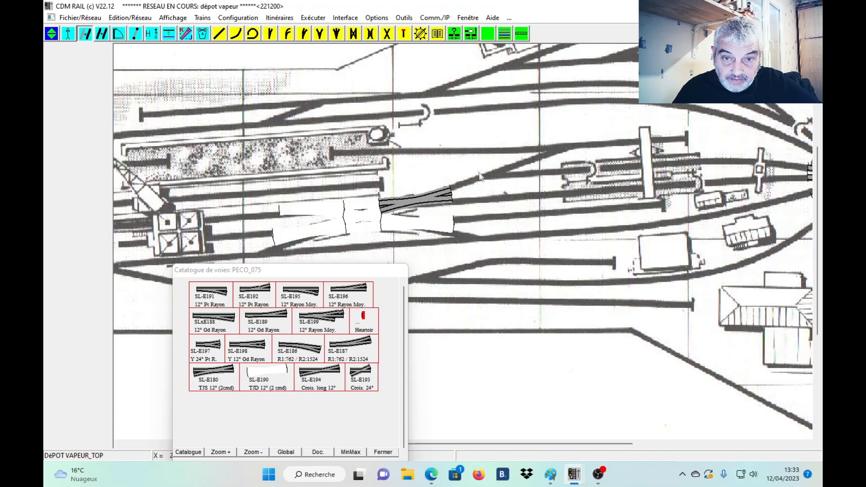
pyautogui.click(481, 178)
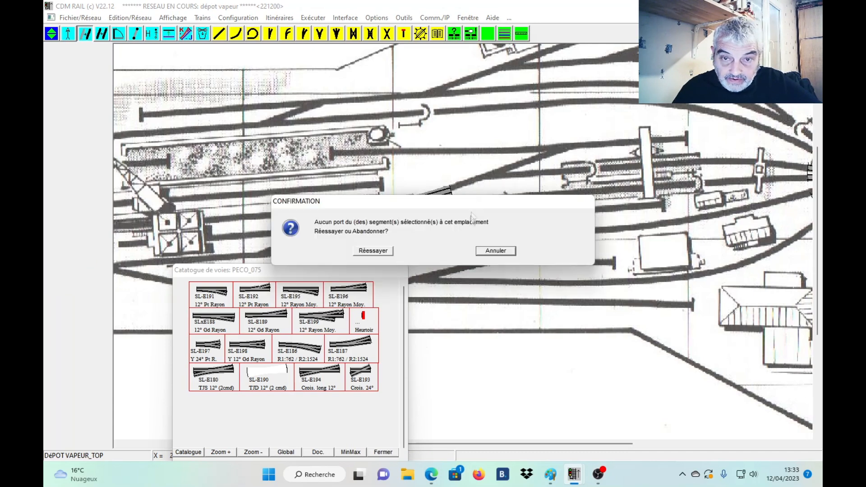
pyautogui.click(497, 251)
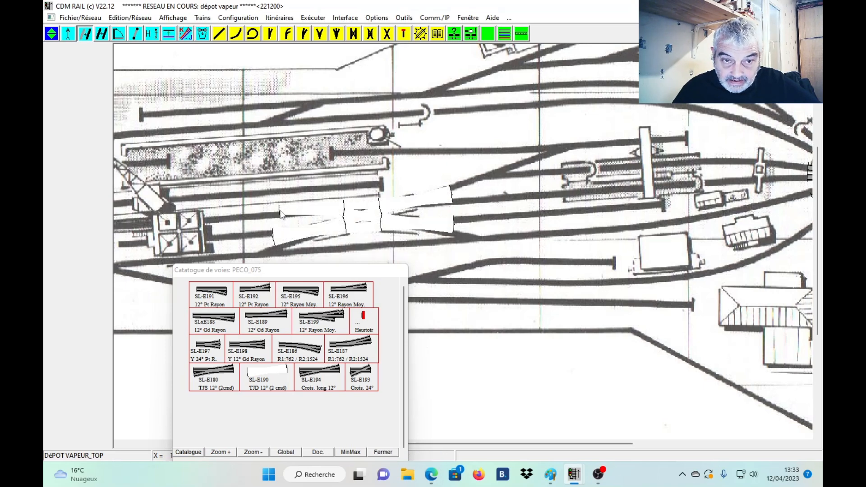
pyautogui.click(280, 213)
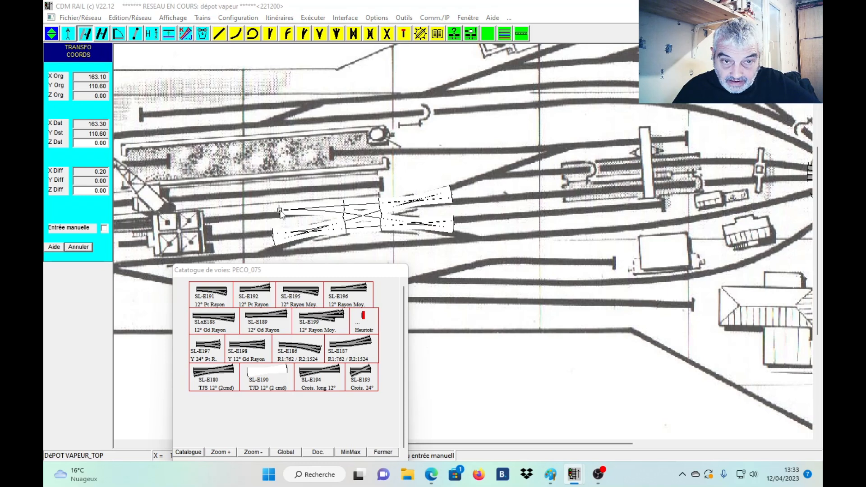
pyautogui.click(281, 214)
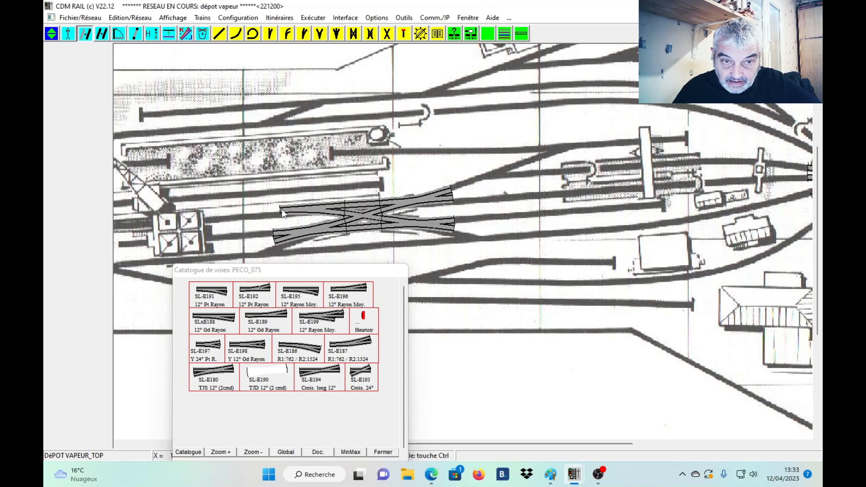
# Reposition the whole crossover assembly so the upper west turnout's free port lies at about X 164.1, Y 109.7.
pyautogui.click(281, 209)
pyautogui.click(472, 171)
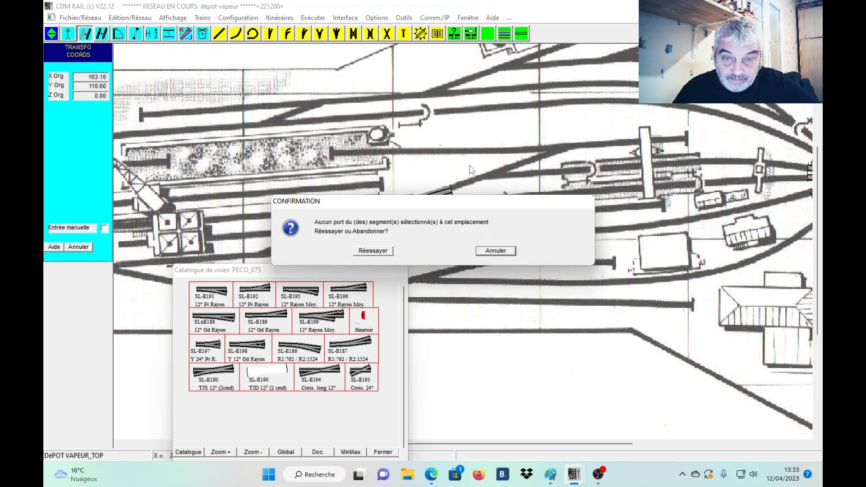
pyautogui.click(497, 251)
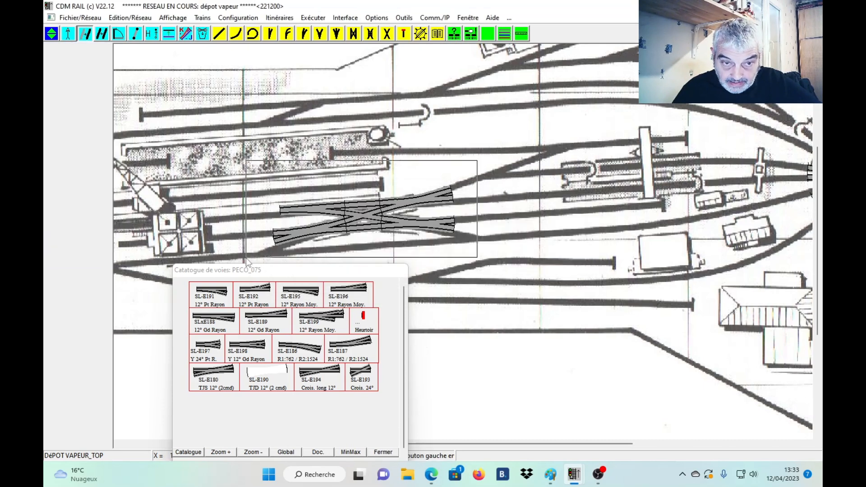
pyautogui.click(288, 220)
pyautogui.click(282, 215)
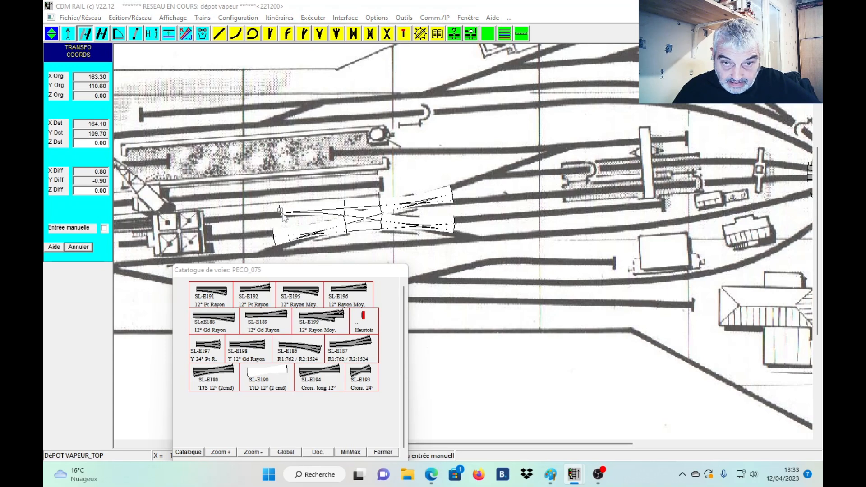
pyautogui.click(283, 216)
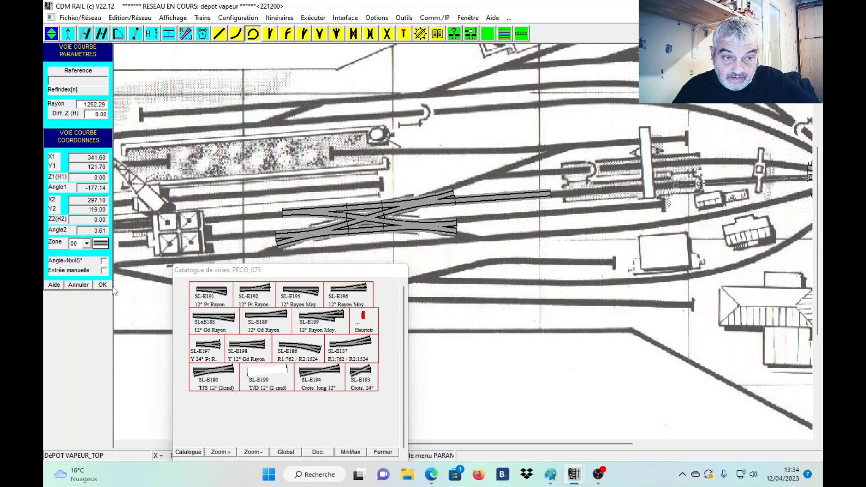
# Connect the turntable to the crossover's upper east slip with curves of radius about 1252 and a straight track filling the gap between them.
pyautogui.click(108, 289)
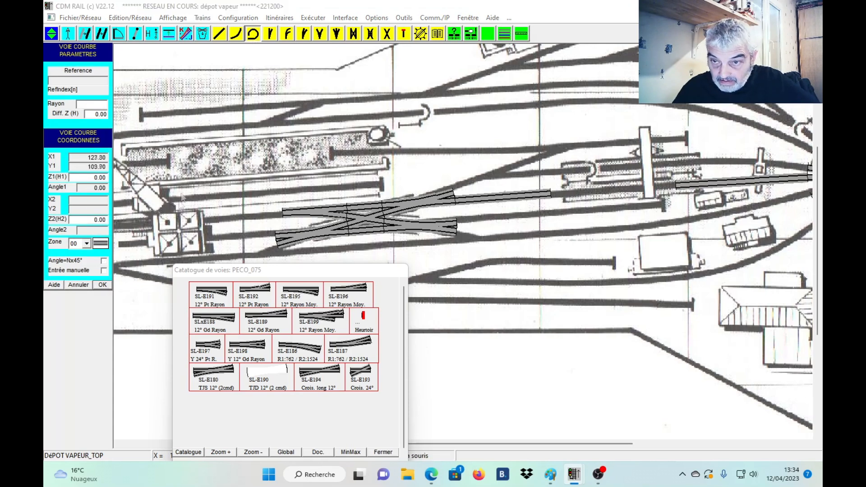
pyautogui.click(220, 35)
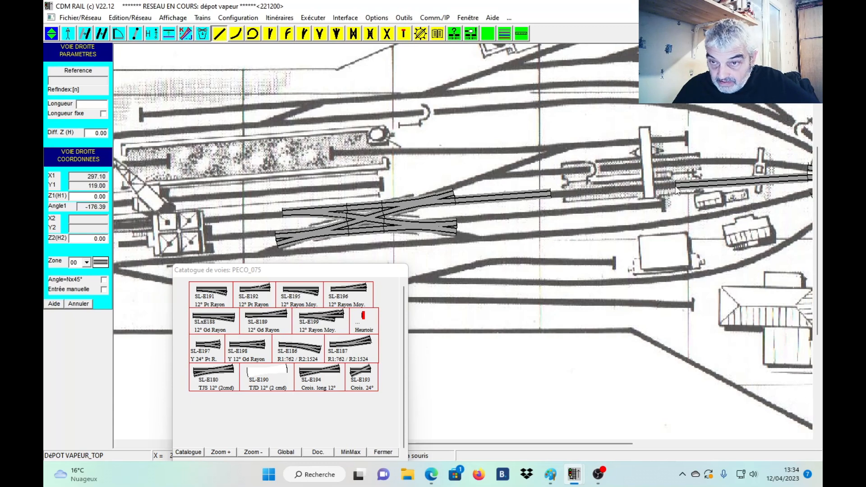
pyautogui.click(553, 199)
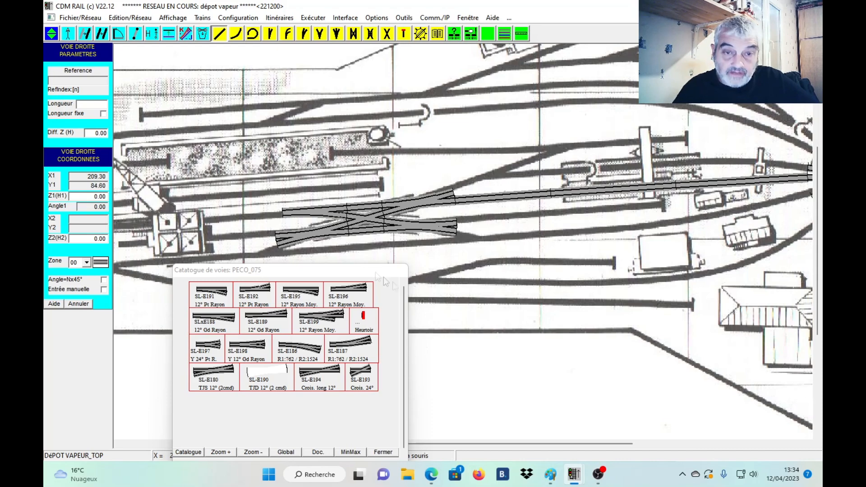
# Show the whole plan with the track catalogue moved below it, and switch to the other CDM Rail window holding the "thème vapeur" network.
pyautogui.moveTo(362, 271); pyautogui.dragTo(335, 265)
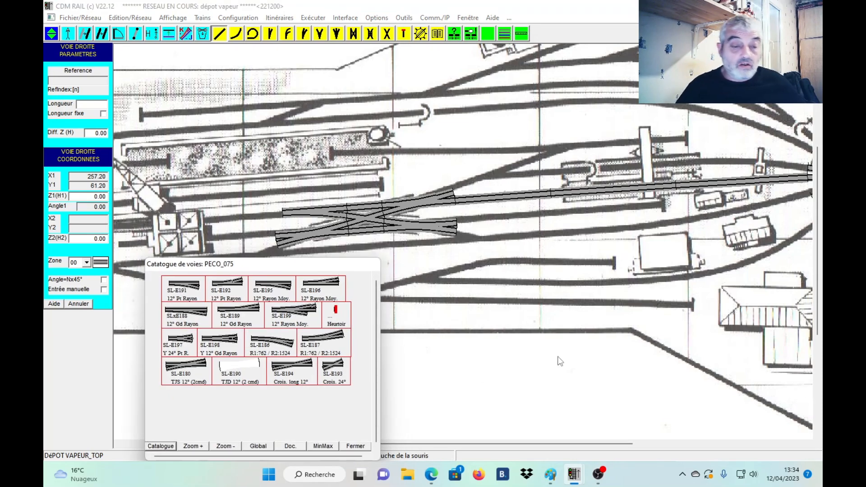
pyautogui.scroll(-1, 558, 361)
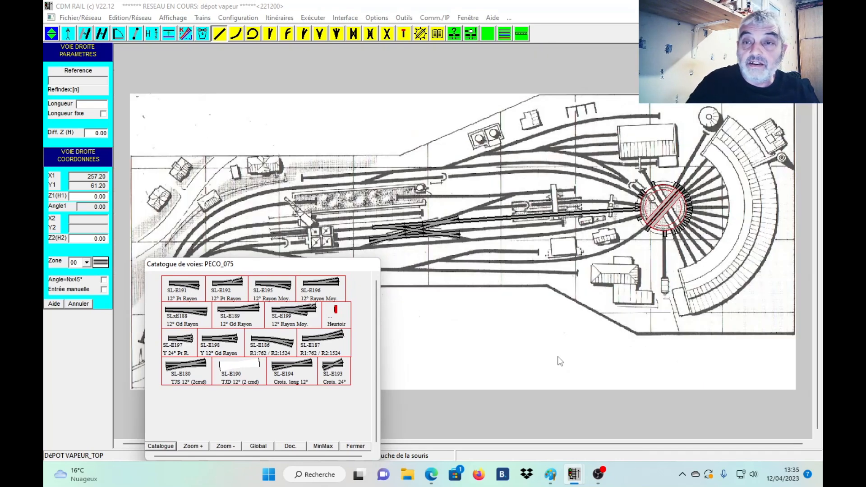
pyautogui.moveTo(341, 270); pyautogui.dragTo(468, 313)
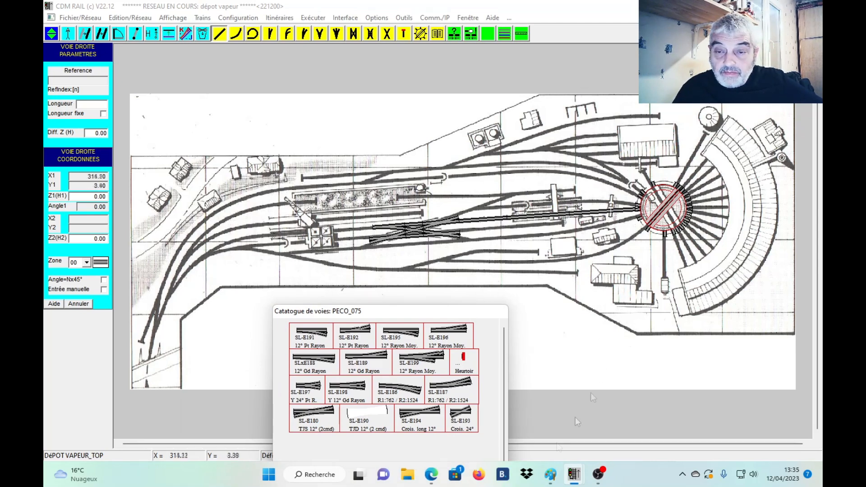
pyautogui.moveTo(571, 476)
pyautogui.click(537, 443)
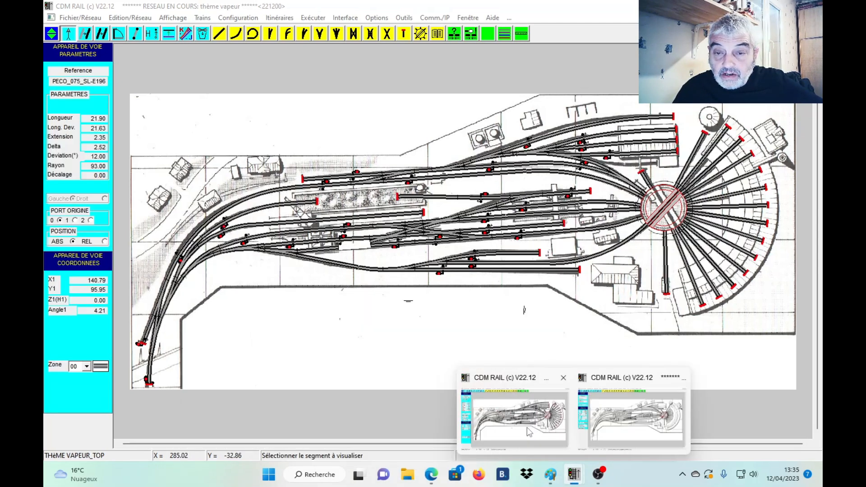